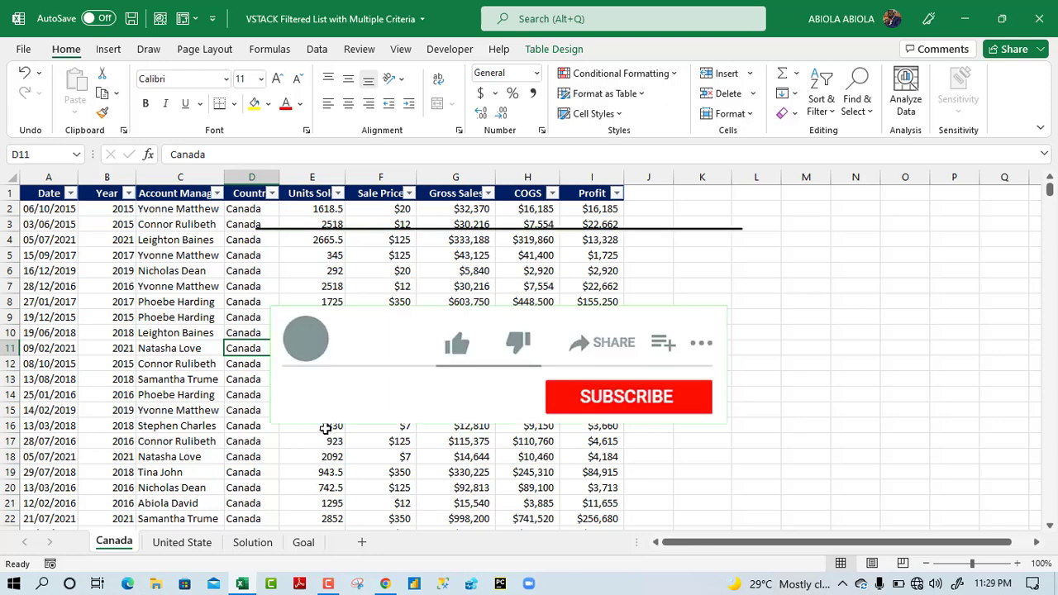
- Examine the sales records in the Canada sheet's table
left_click(327, 429)
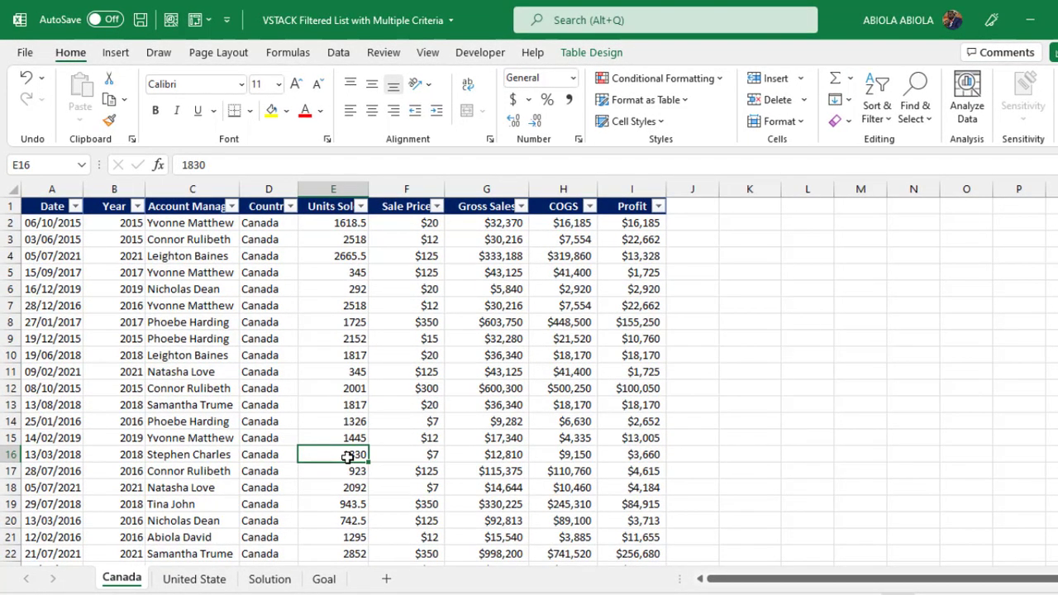
left_click(193, 282)
left_click_drag(91, 236, 439, 426)
left_click(550, 503)
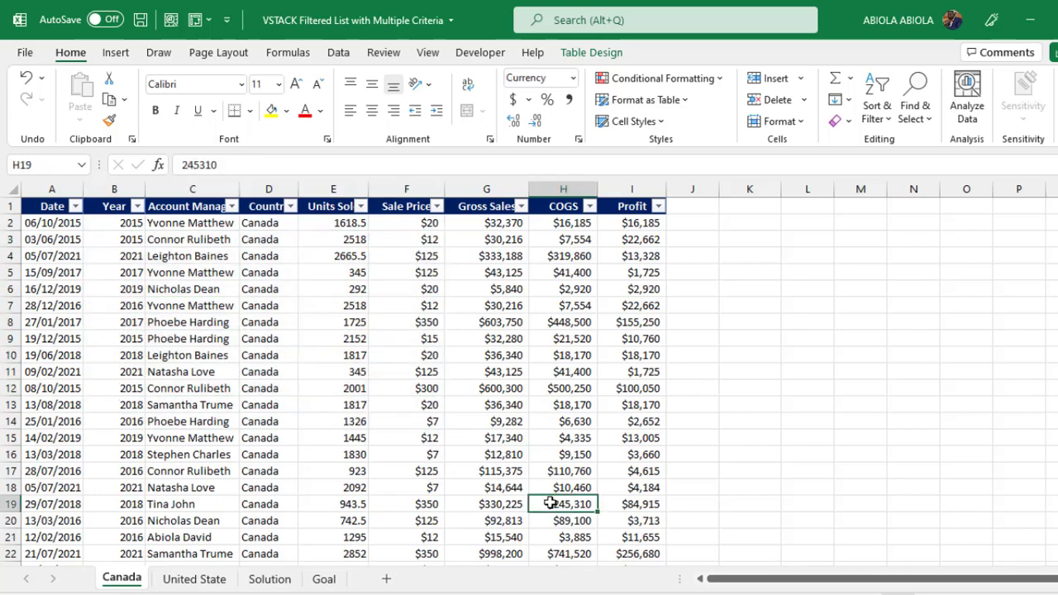
- Check the table names assigned to the data on the United State and Canada sheets
left_click(189, 580)
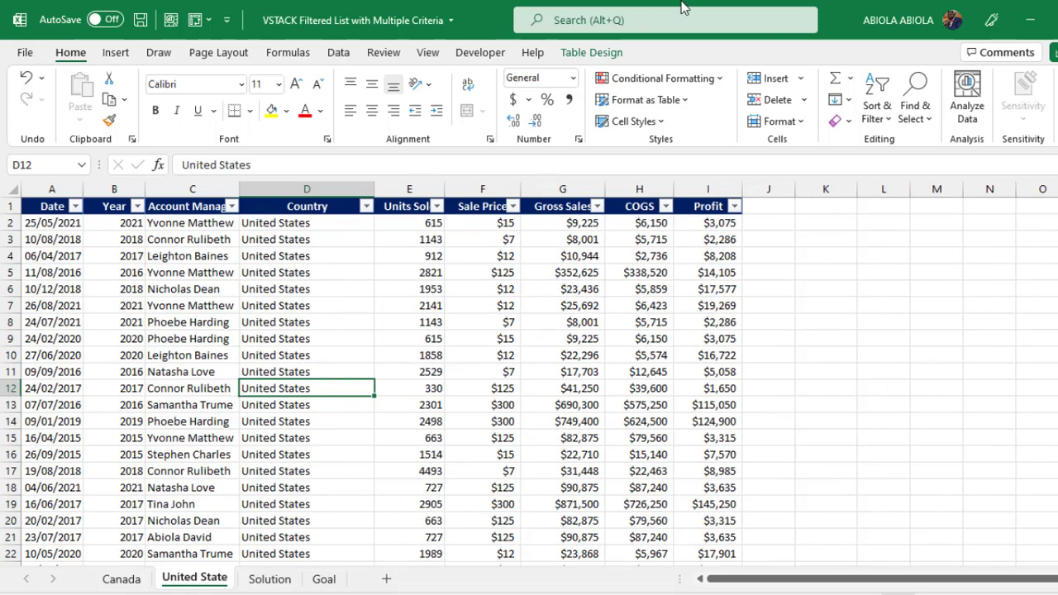
left_click(608, 52)
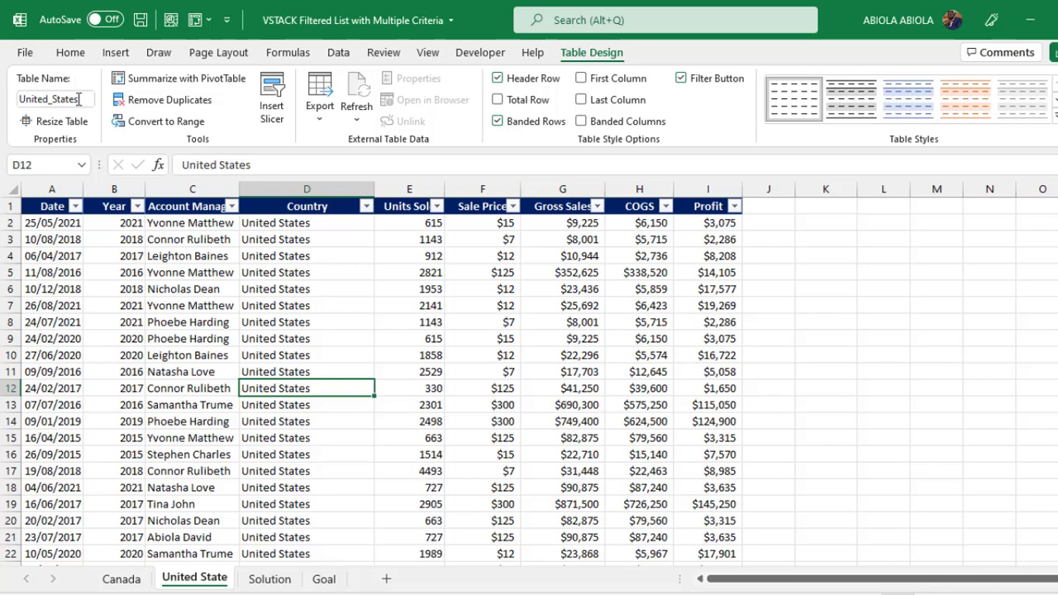
left_click(132, 581)
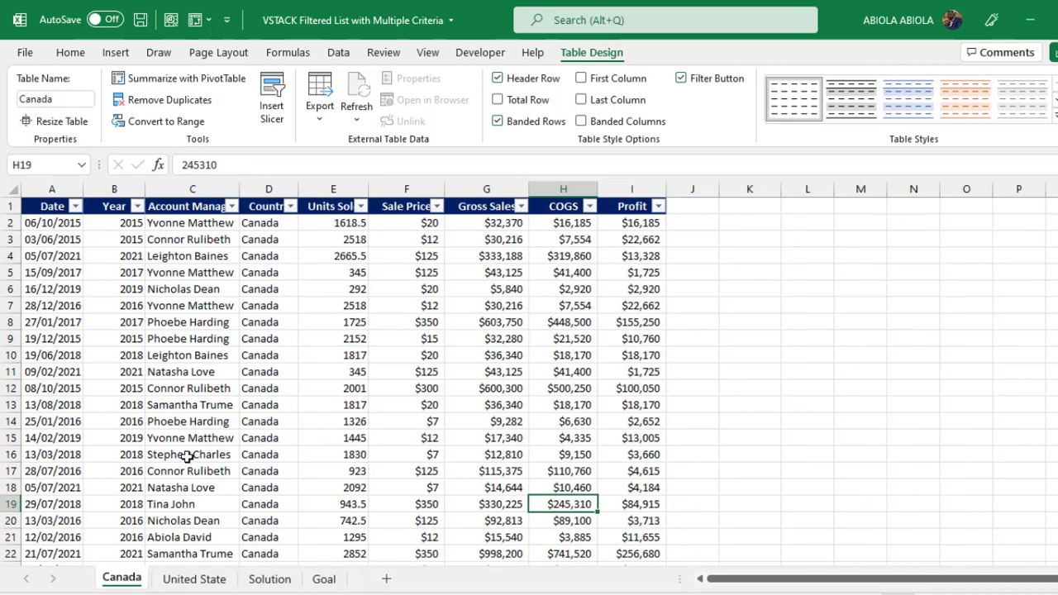
left_click(255, 364)
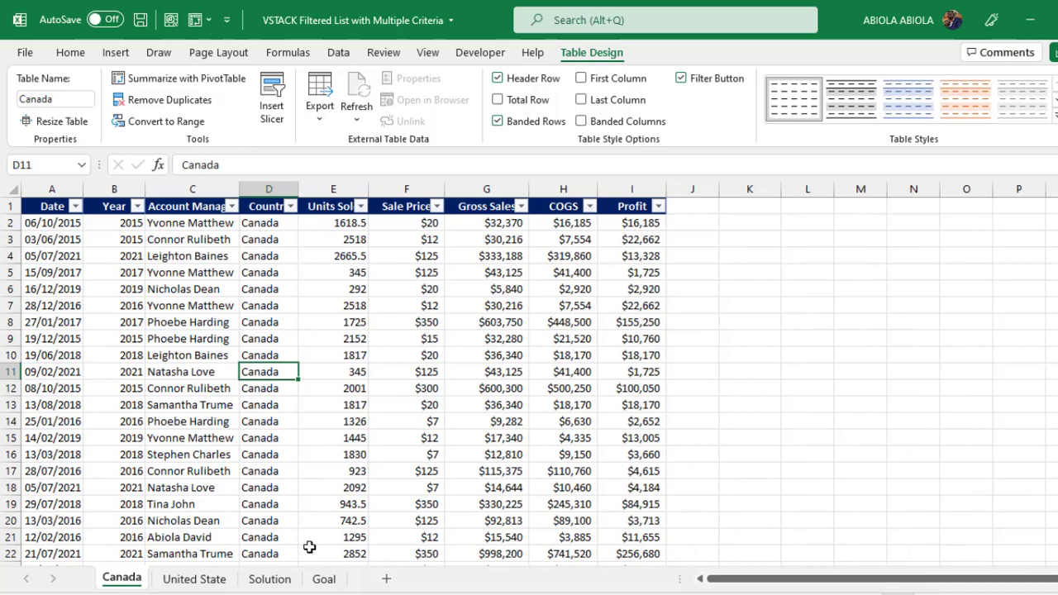
- Examine the stacked Canada and United States rows of the filtered list on the Goal sheet
left_click(331, 579)
left_click(93, 327)
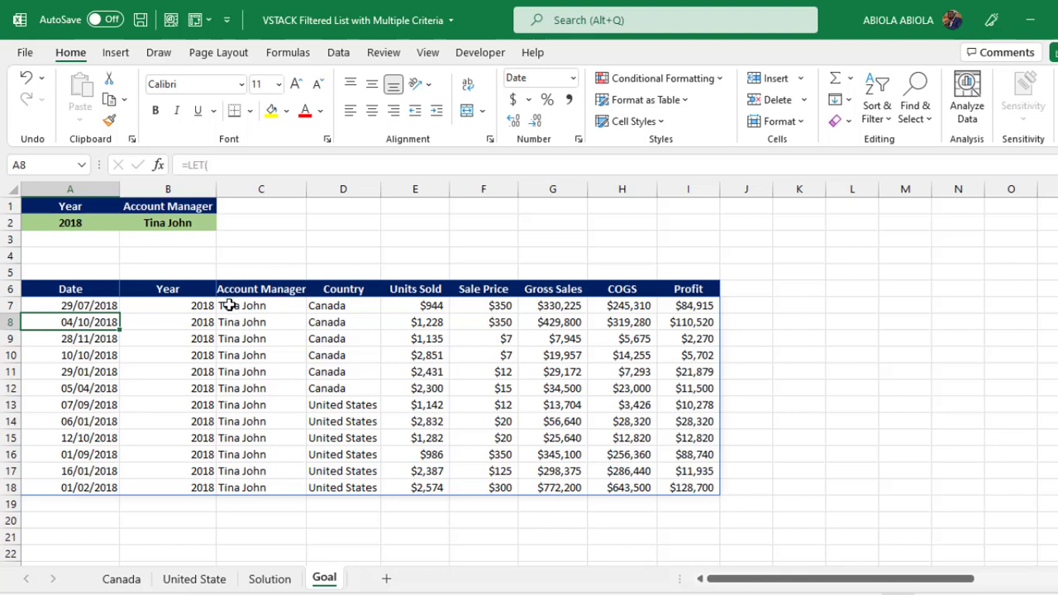
left_click_drag(160, 305, 684, 388)
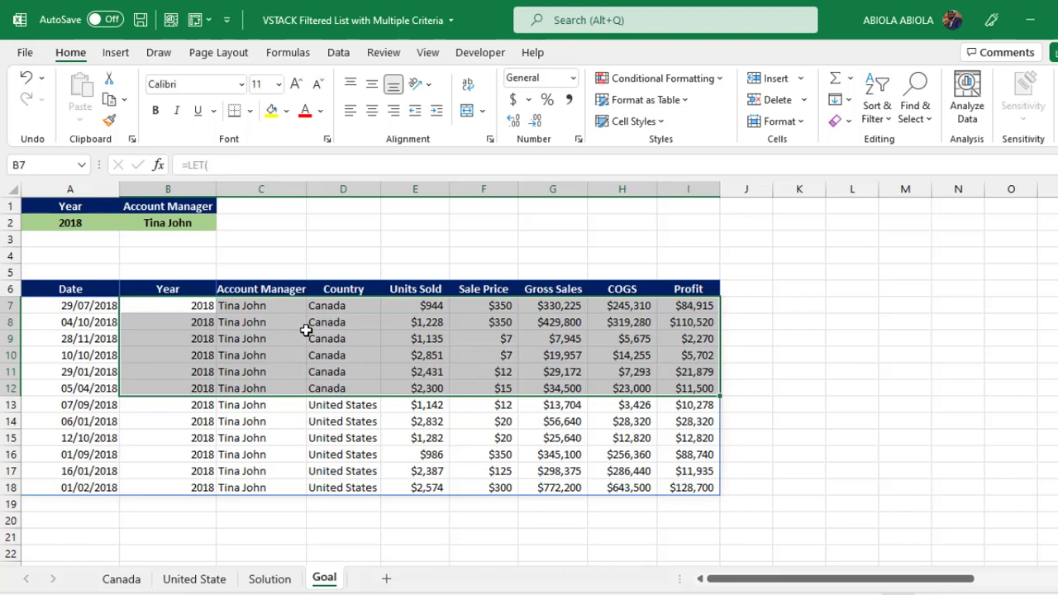
left_click_drag(185, 409, 688, 489)
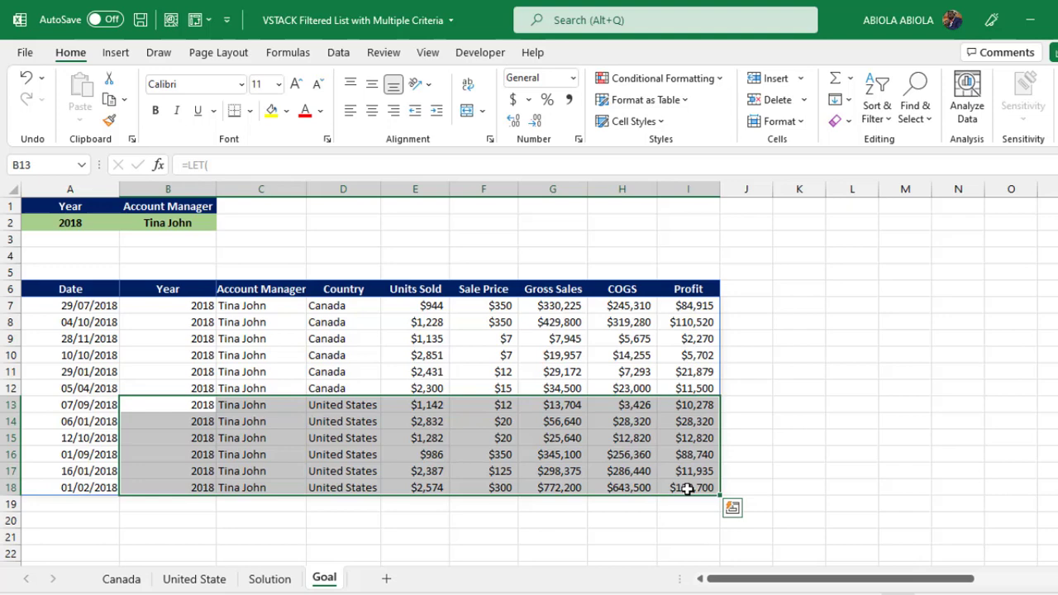
left_click(328, 357)
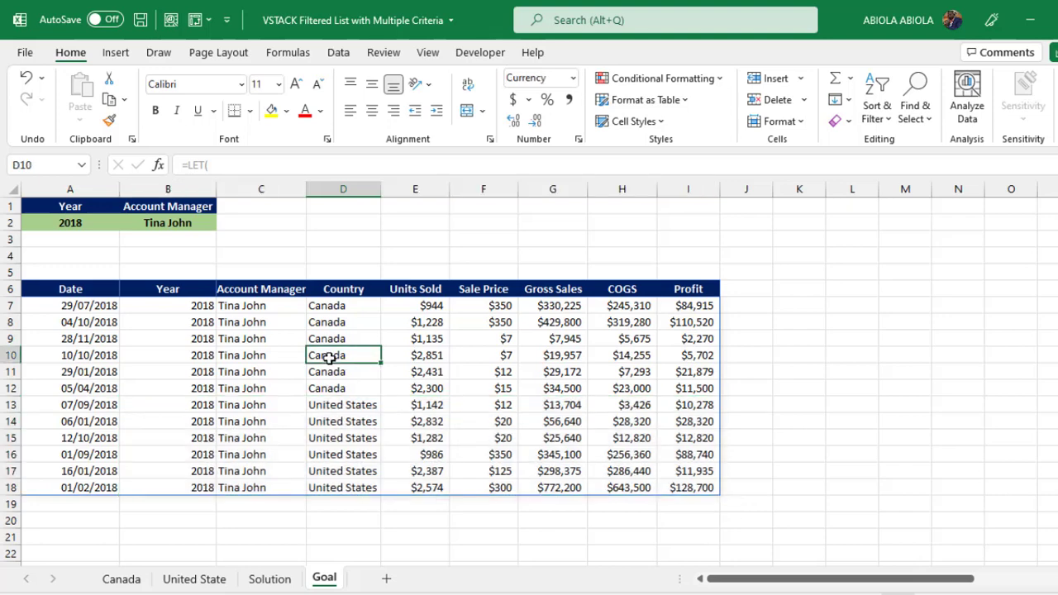
- Set the Year criterion in A2 of the Goal sheet to 2019 and review the filtered rows for both countries
left_click(66, 206)
left_click(70, 221)
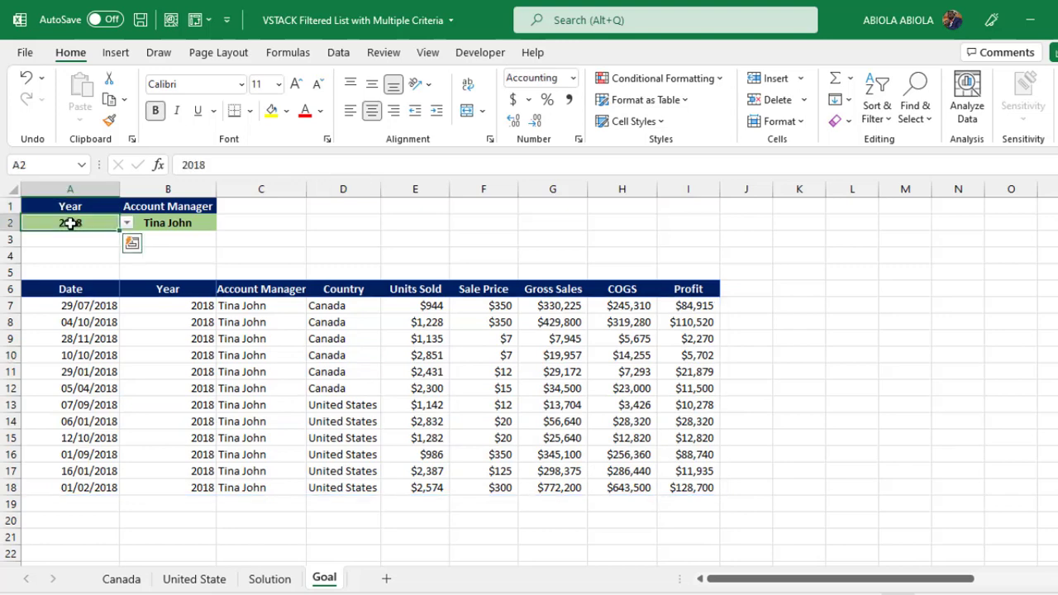
left_click(161, 220)
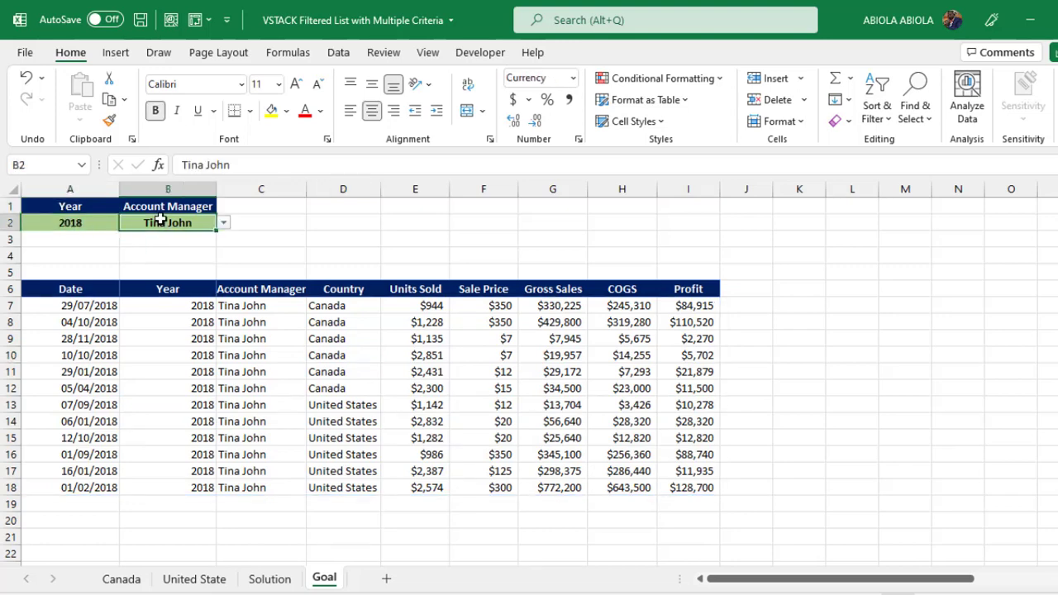
left_click(98, 225)
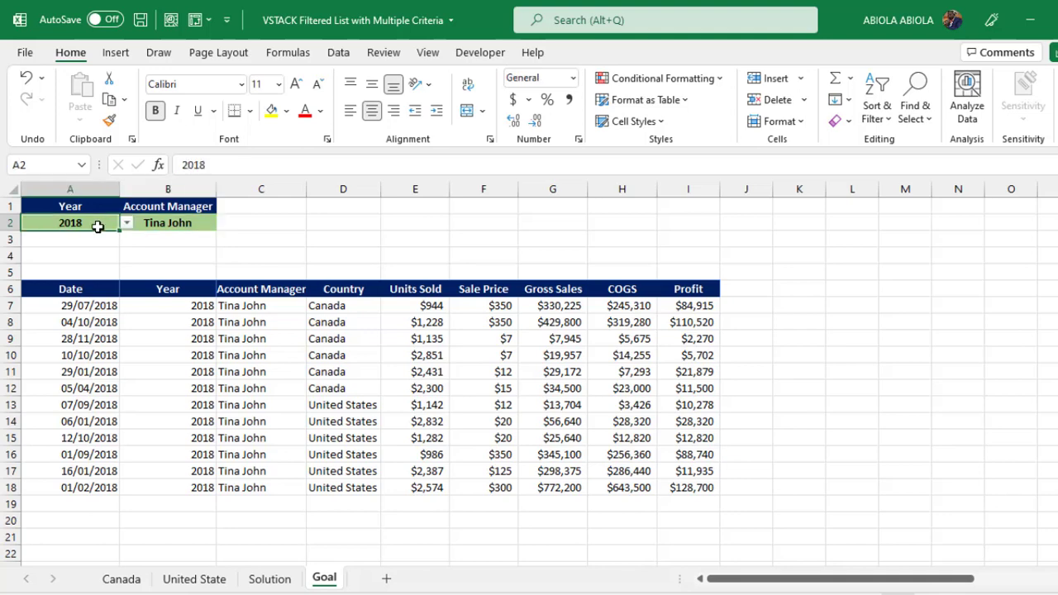
left_click(127, 224)
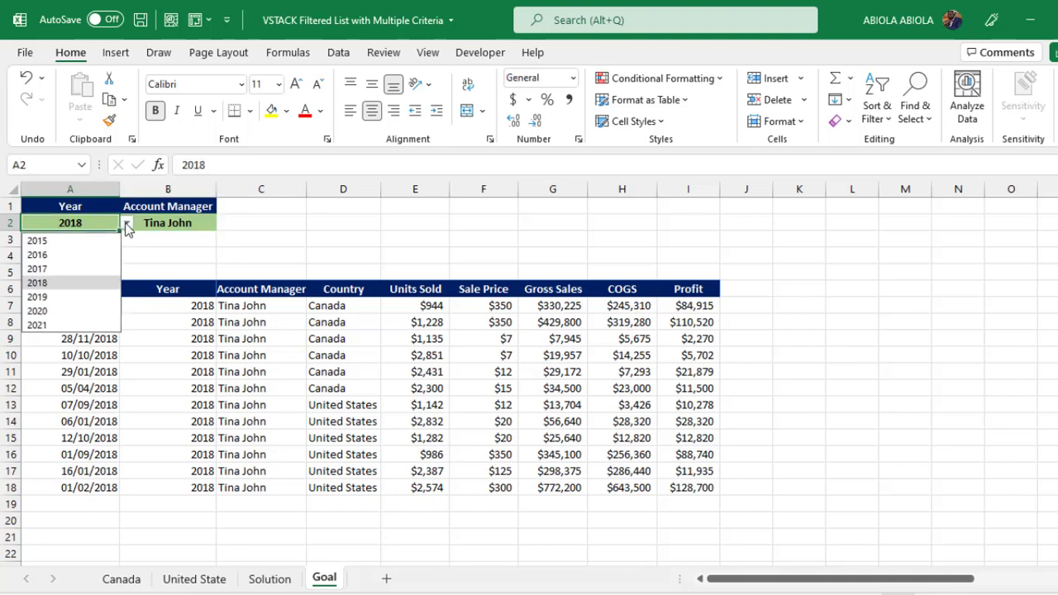
left_click(37, 297)
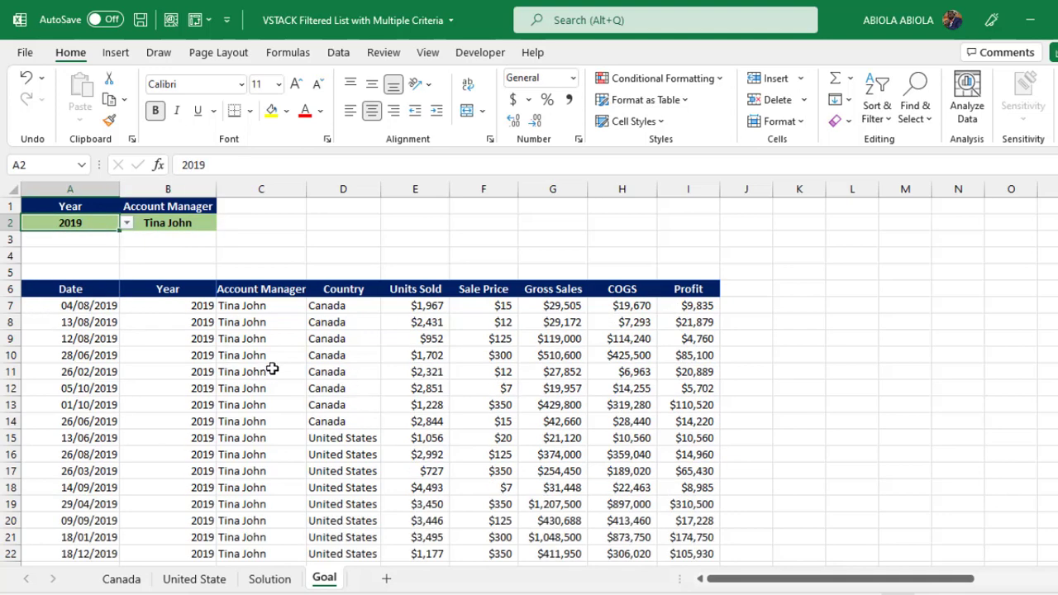
left_click_drag(42, 306, 413, 421)
left_click_drag(116, 440, 571, 495)
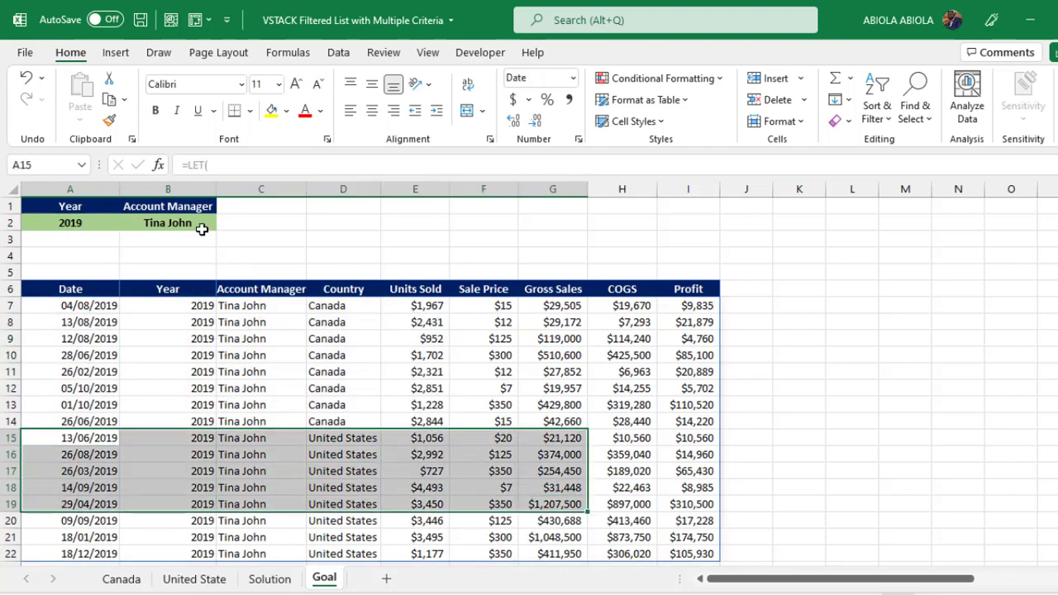
- Choose a different account manager in B2 of the Goal sheet and review the filtered rows for both countries
left_click(203, 226)
left_click(223, 225)
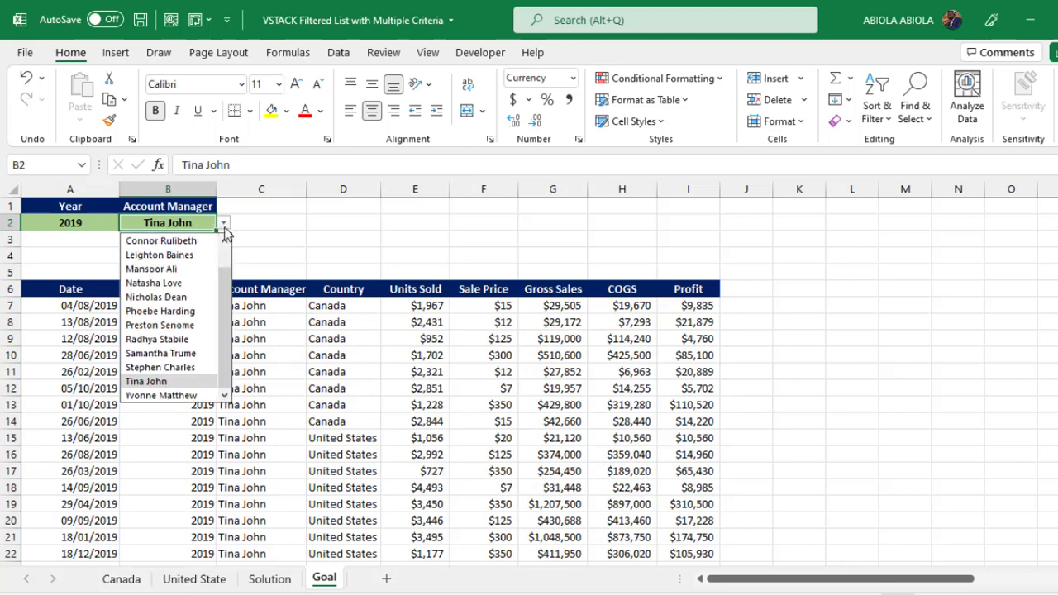
left_click(156, 297)
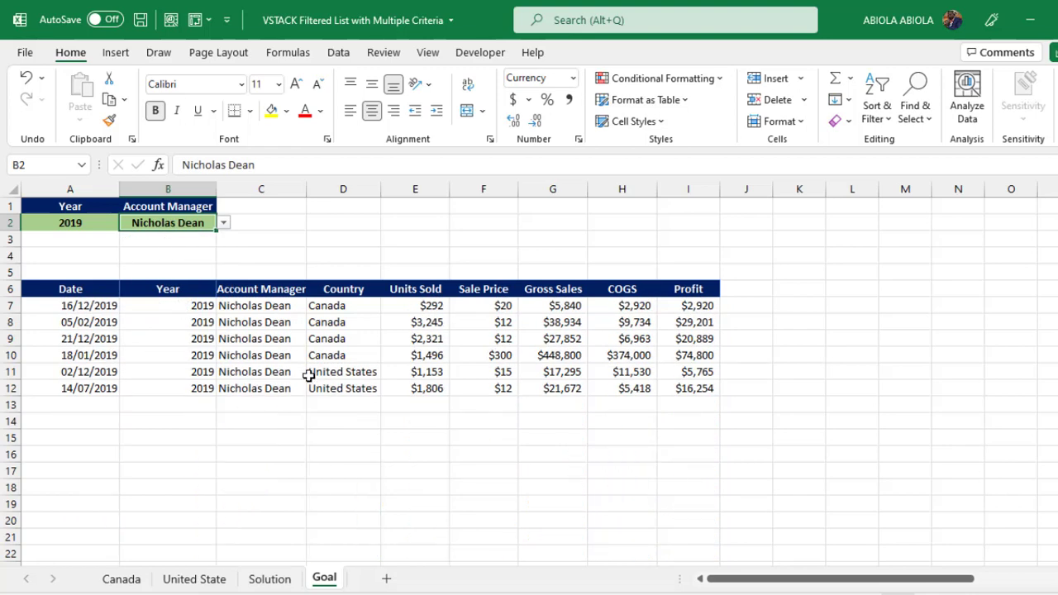
left_click_drag(171, 306, 366, 350)
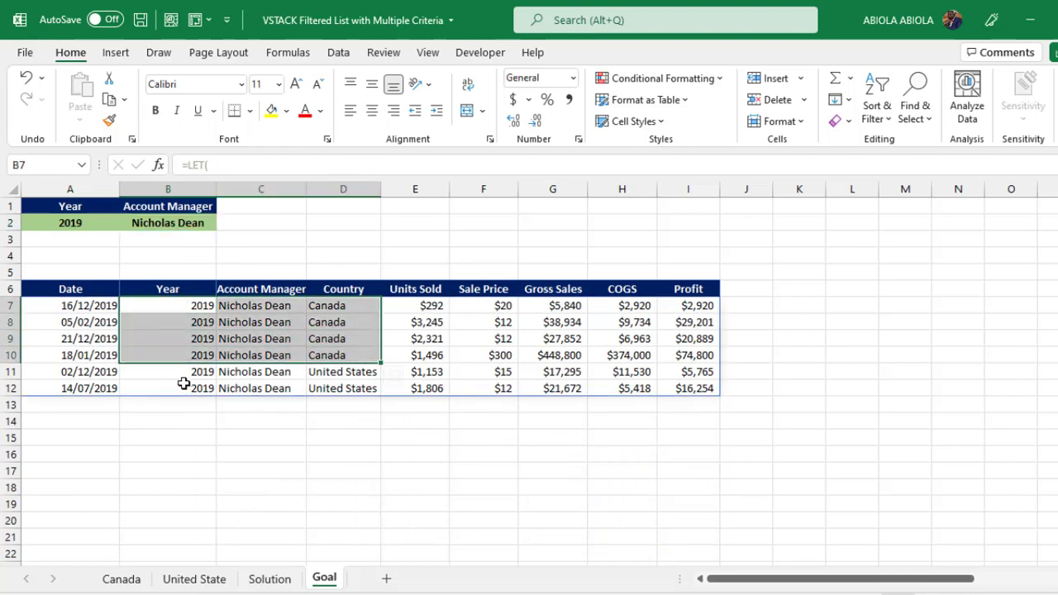
left_click_drag(171, 374, 347, 389)
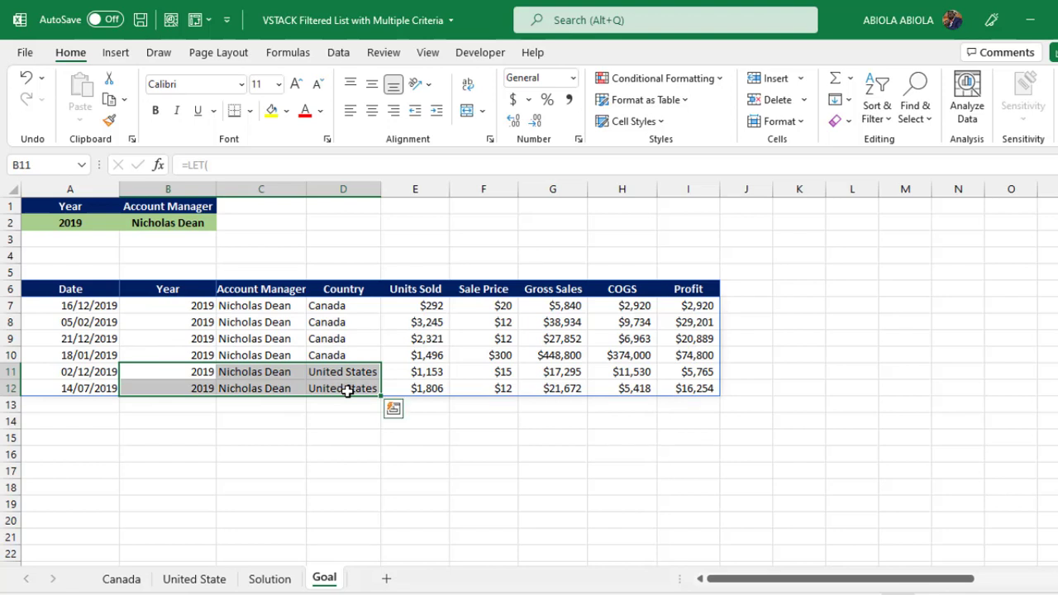
- Look over the Solution sheet's layout and the source records on the United State sheet
left_click(278, 582)
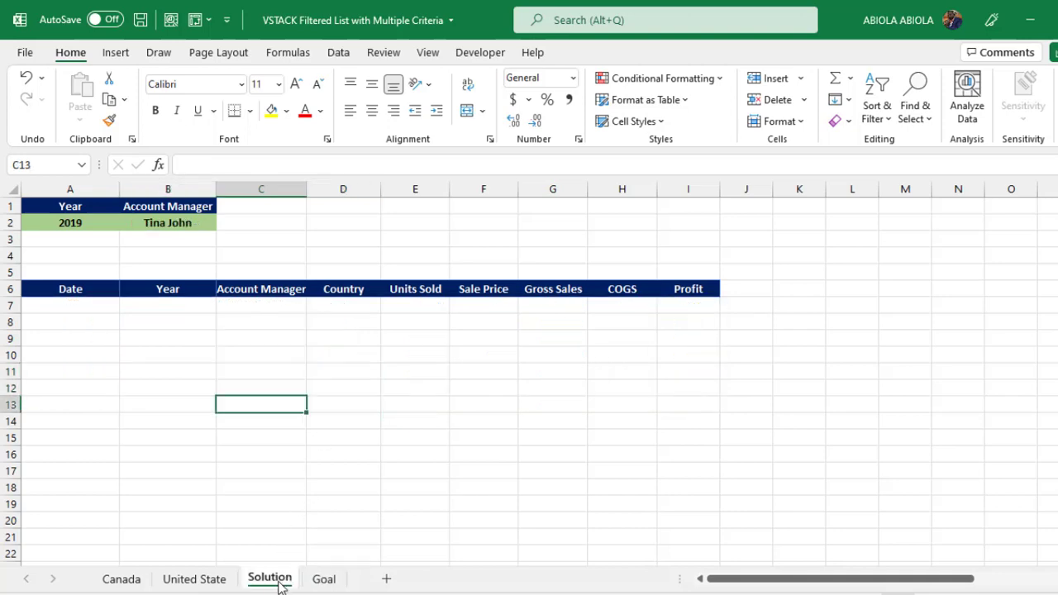
left_click(198, 581)
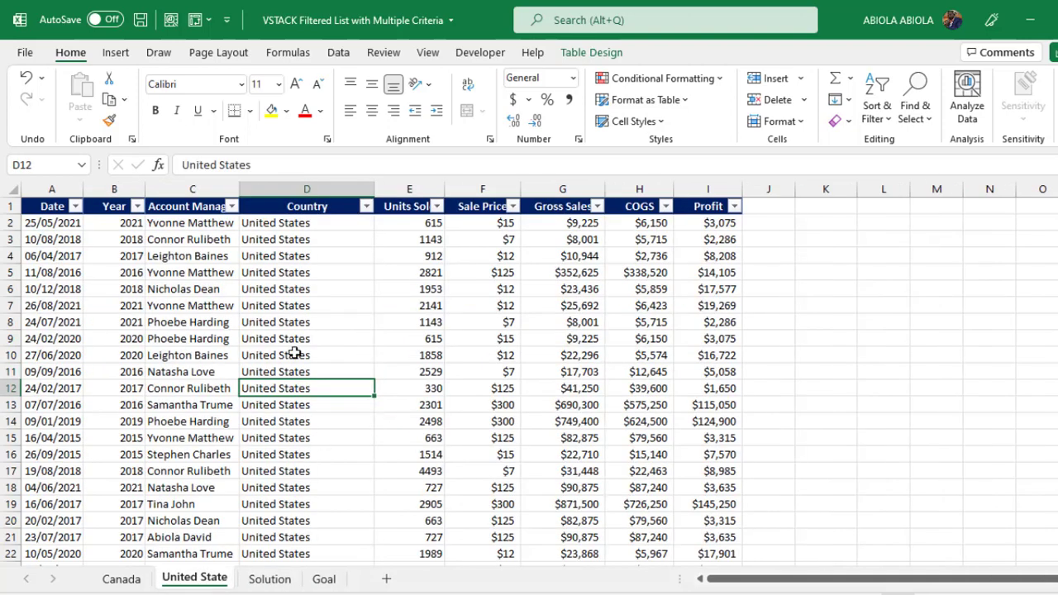
left_click(159, 272)
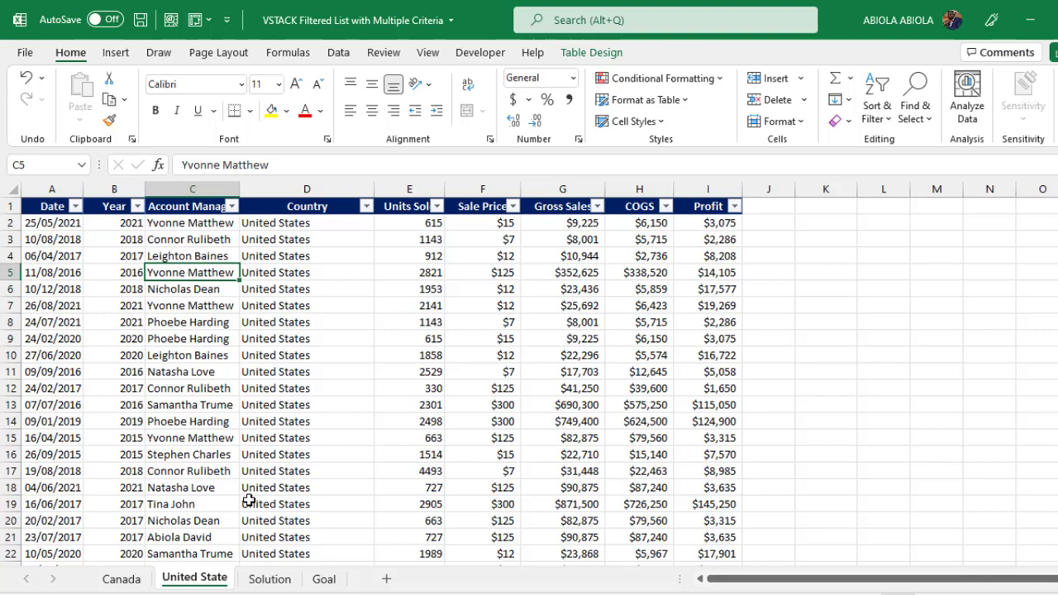
- Start a LET formula in A7 of the Solution sheet, declaring the name CanYear on a new line
left_click(270, 579)
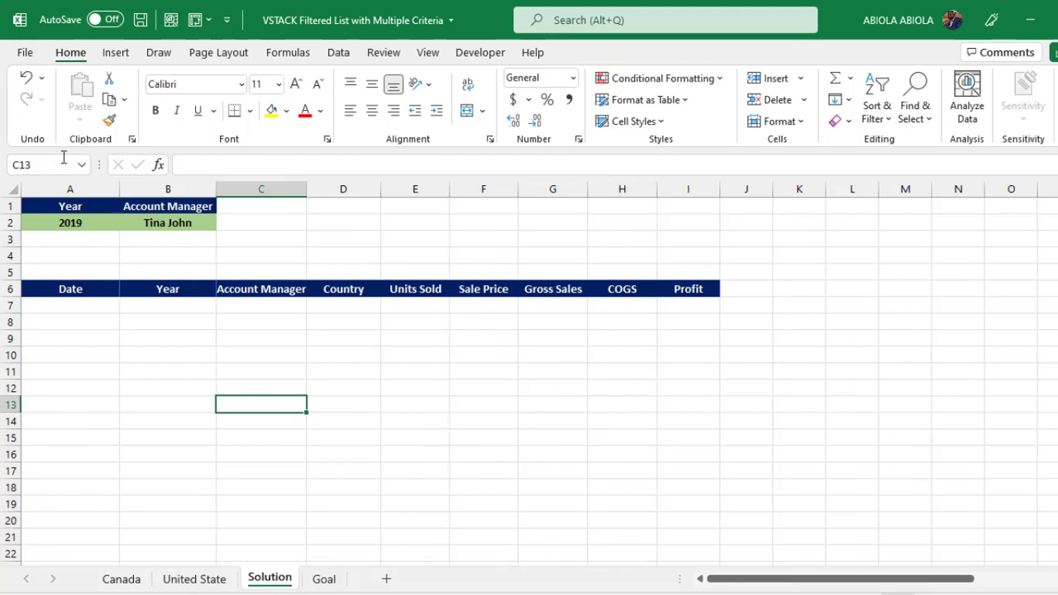
left_click(60, 307)
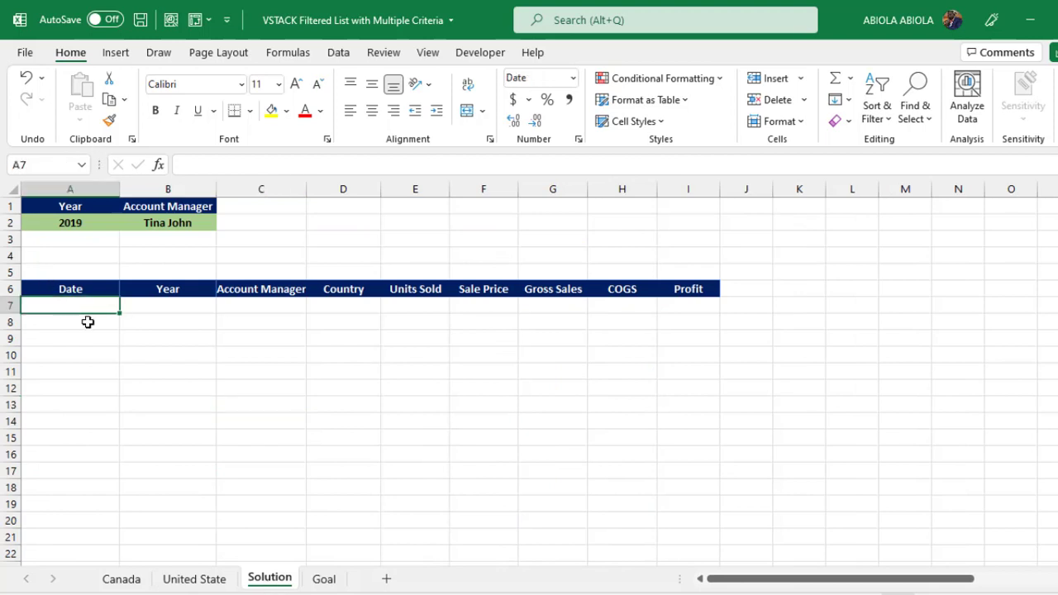
type("=let")
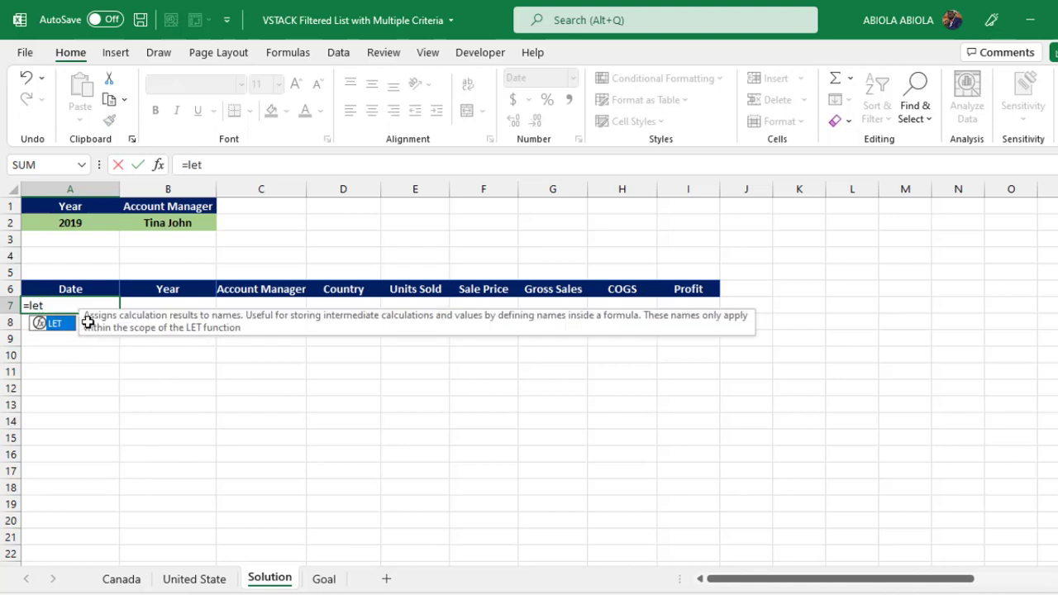
key("Tab")
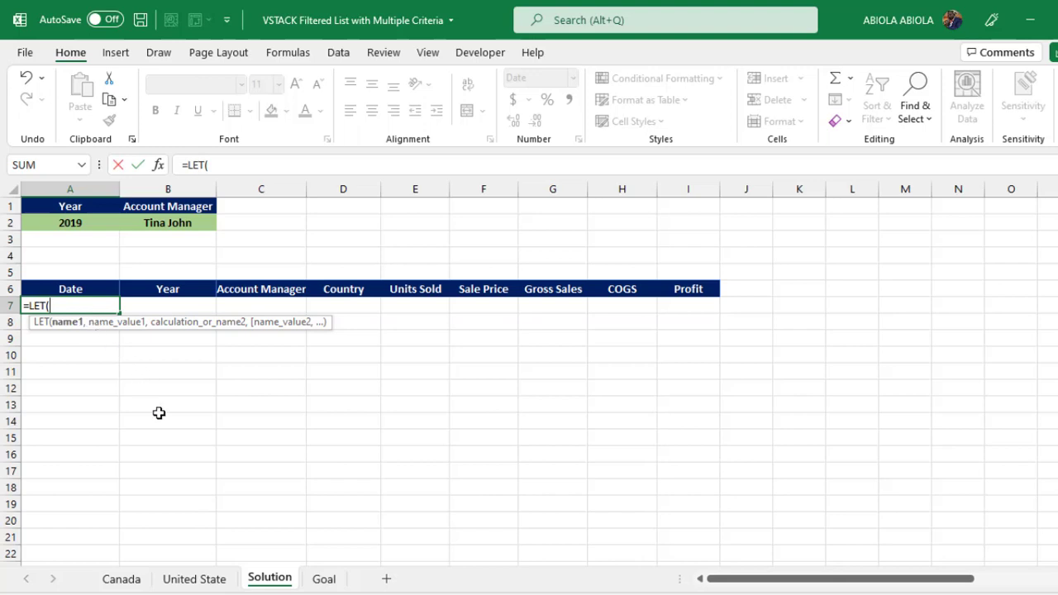
key("alt+Return")
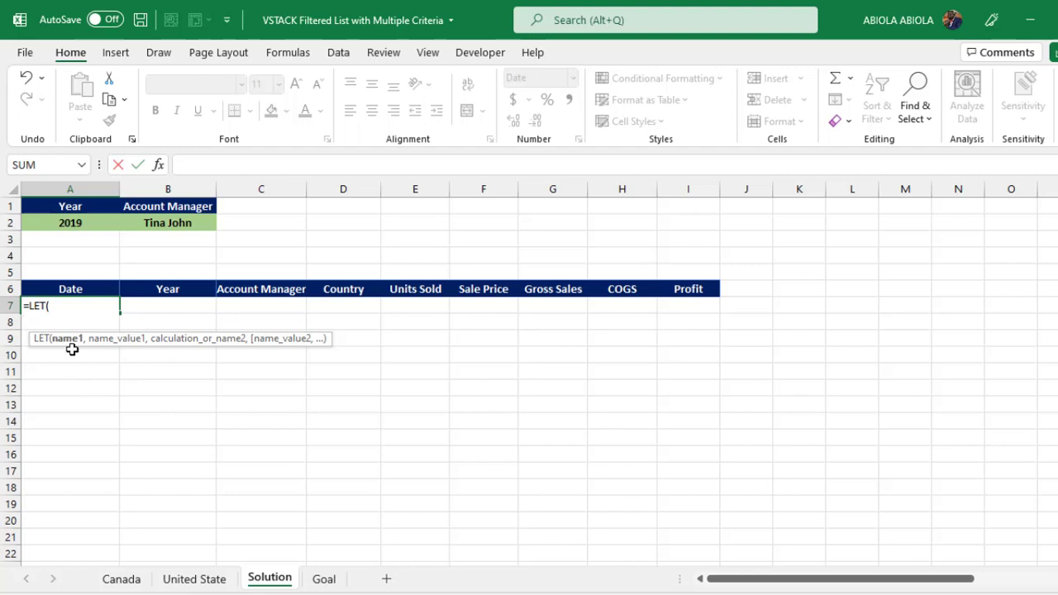
type("CanY")
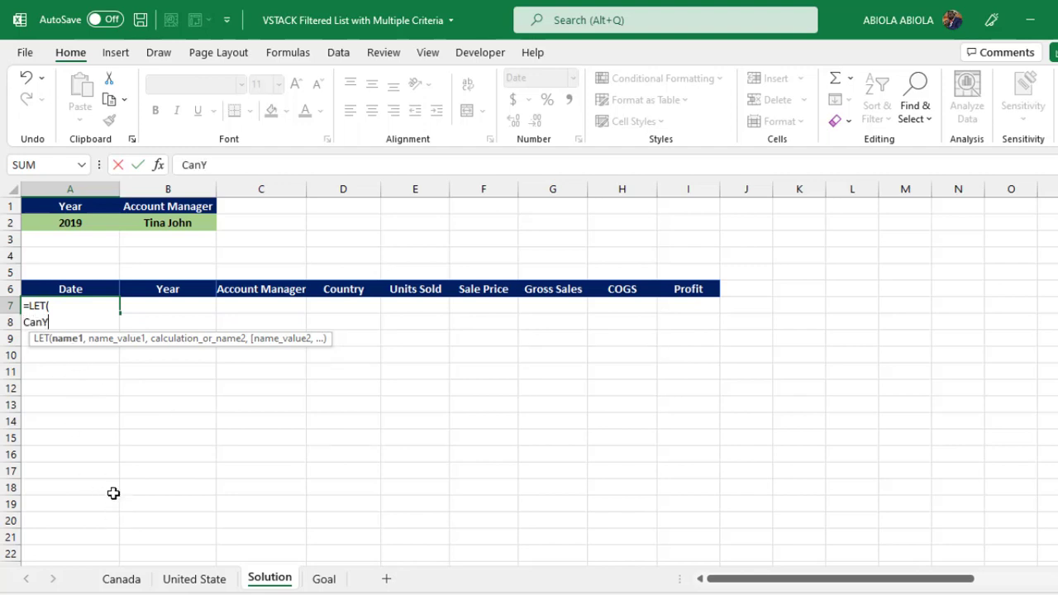
type("ear")
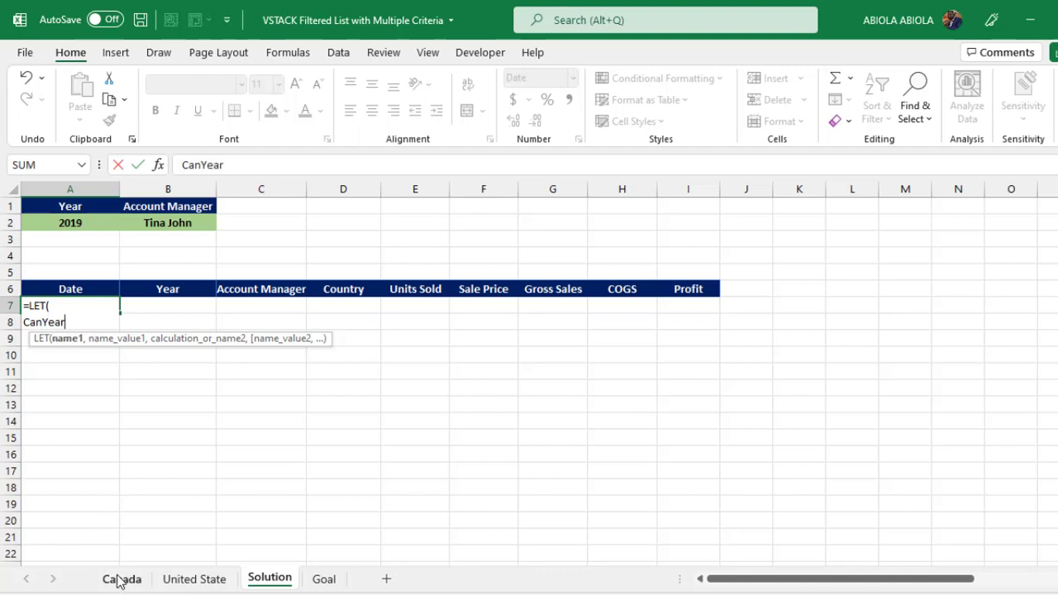
type(",")
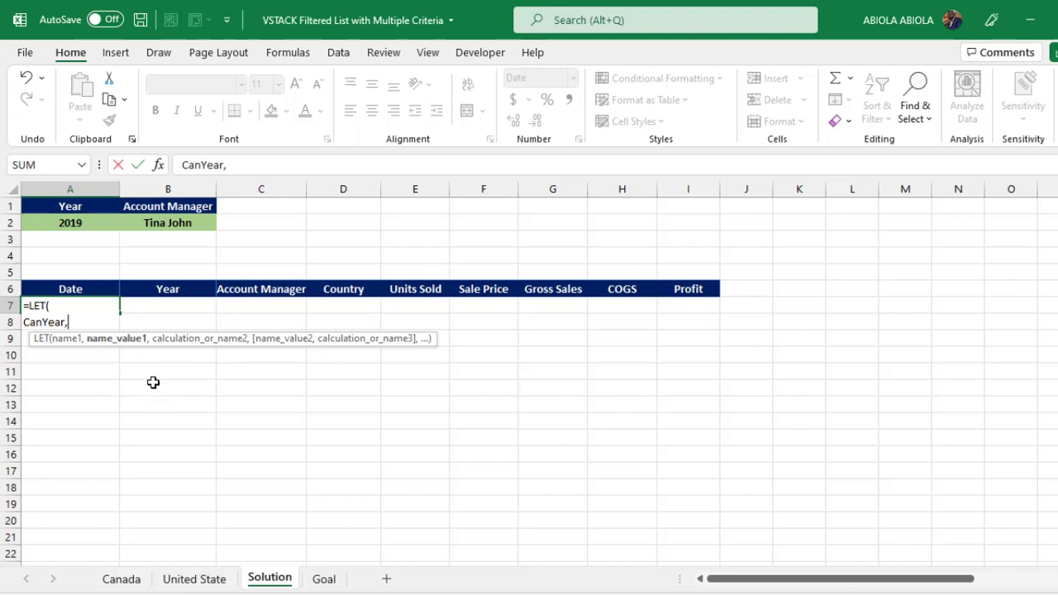
- Assign the Canada table's Year column, Canada[Year], as the value of CanYear in the LET formula
type("cana")
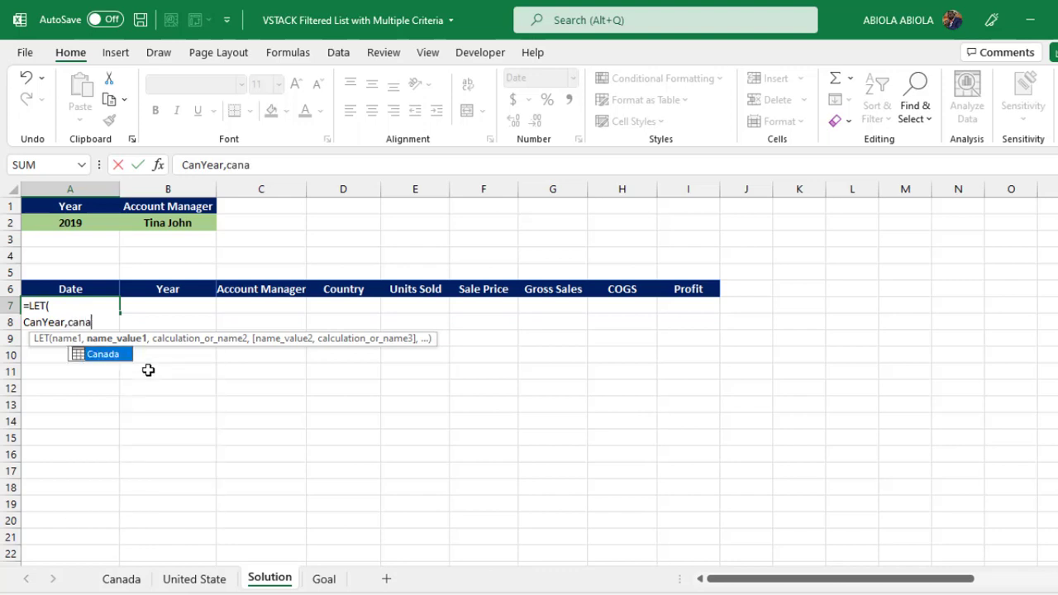
key("Tab")
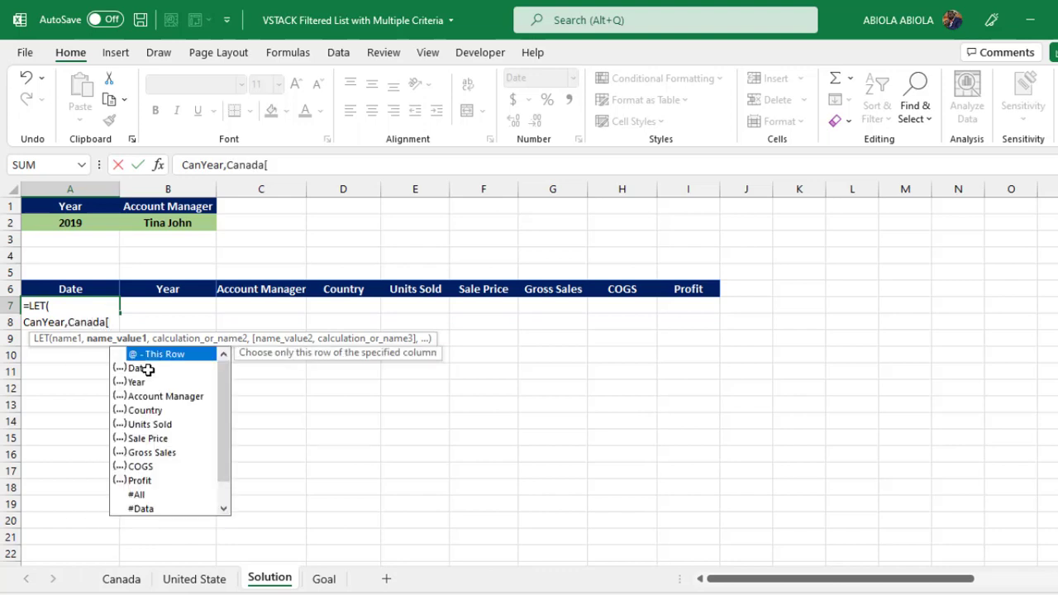
type("y")
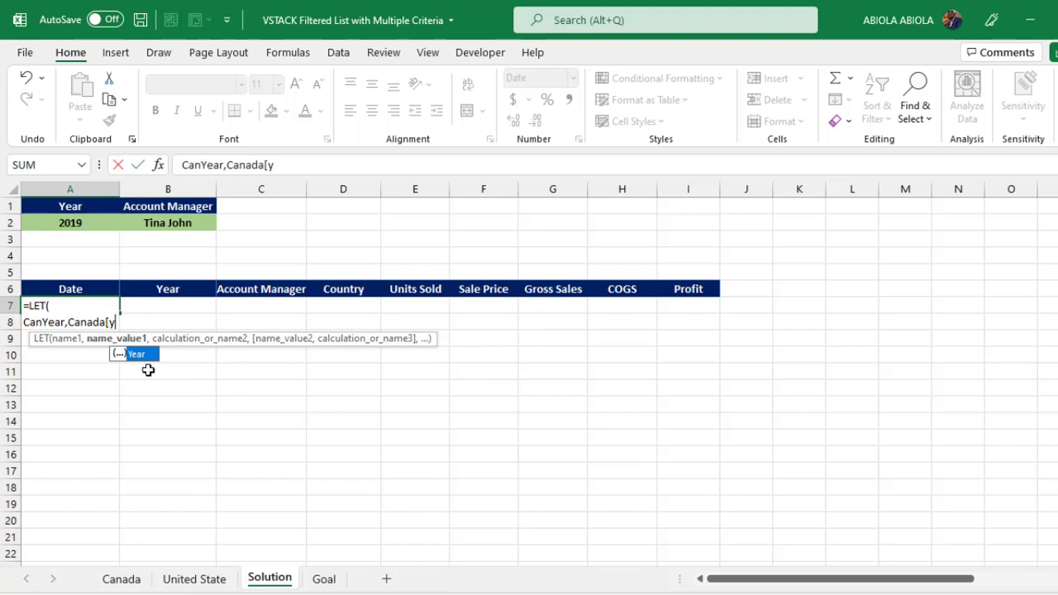
key("Tab")
type("]")
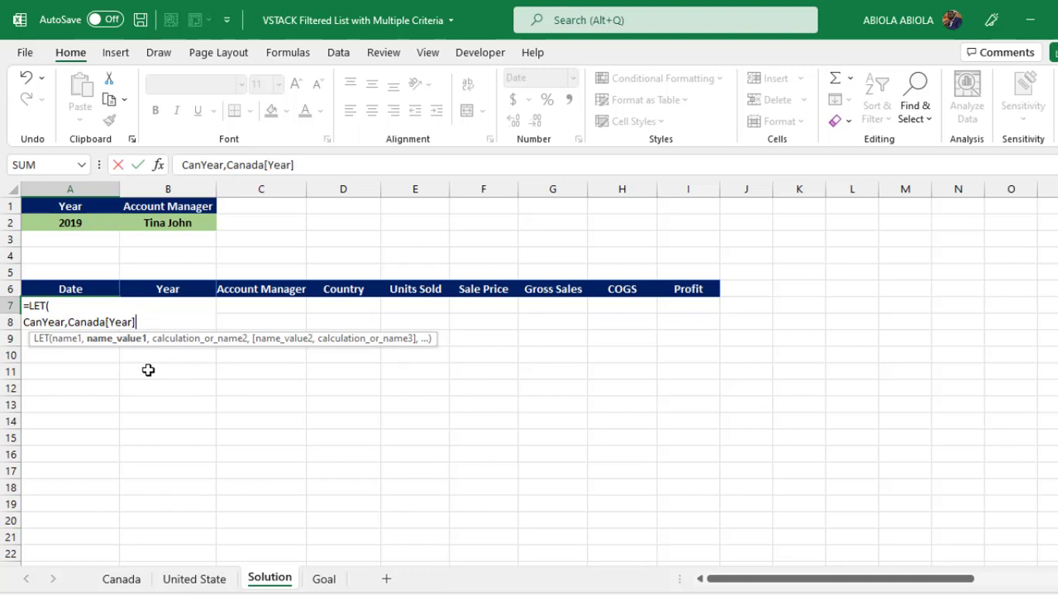
- Add the name CanAcctMan to the LET formula with the Canada table's Account Manager column, Canada[Account Manager], as its value
type(",")
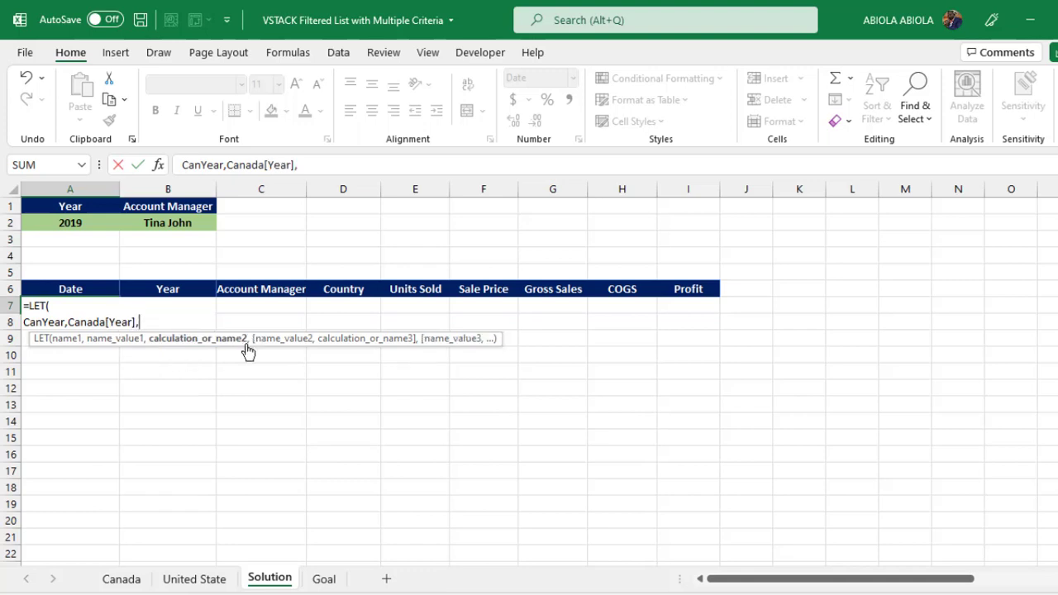
type("Can")
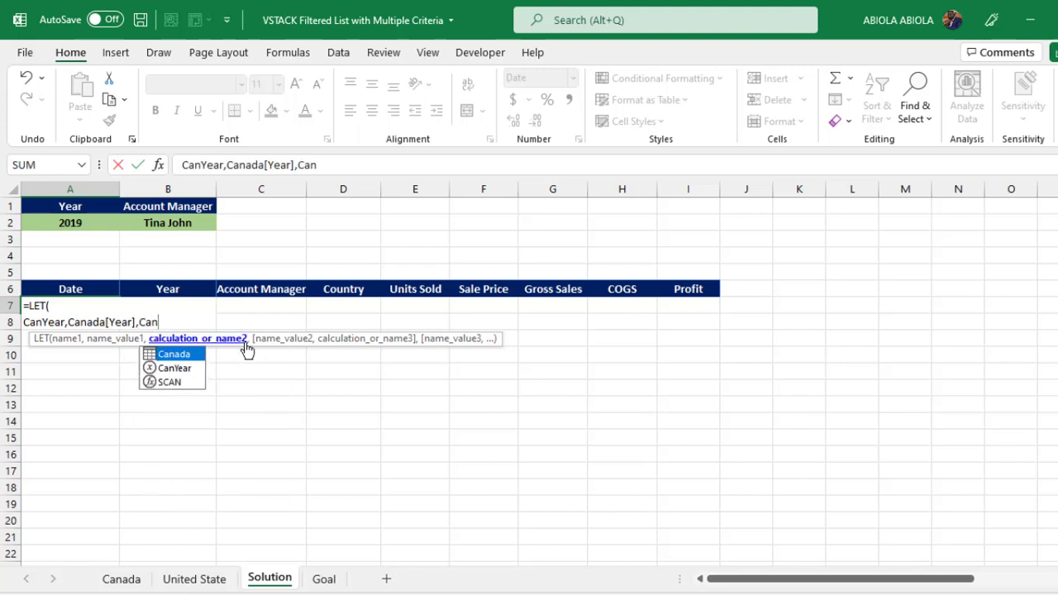
type("Acct")
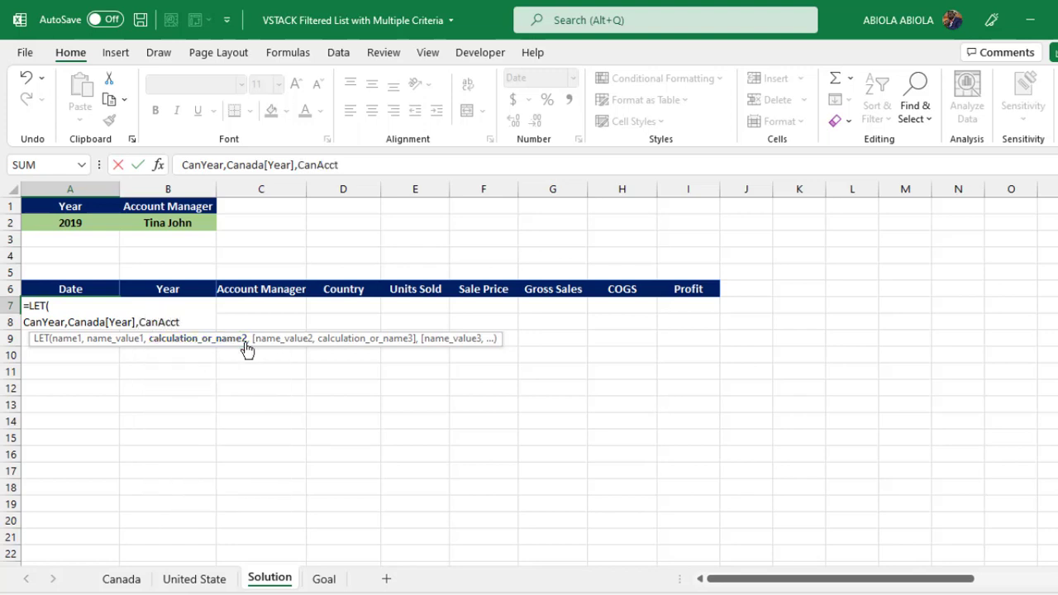
type("Man")
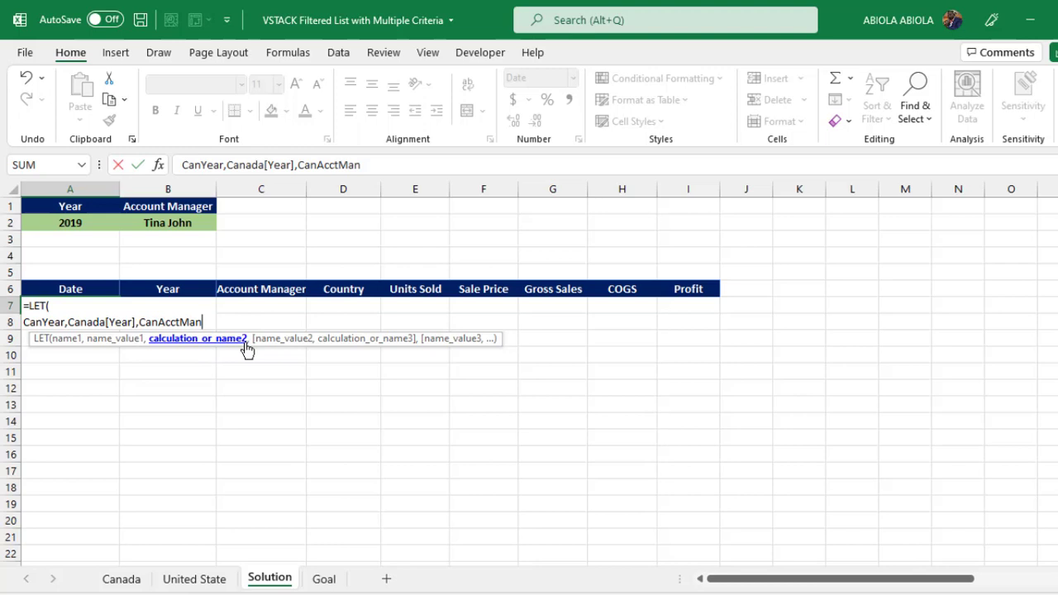
type(",")
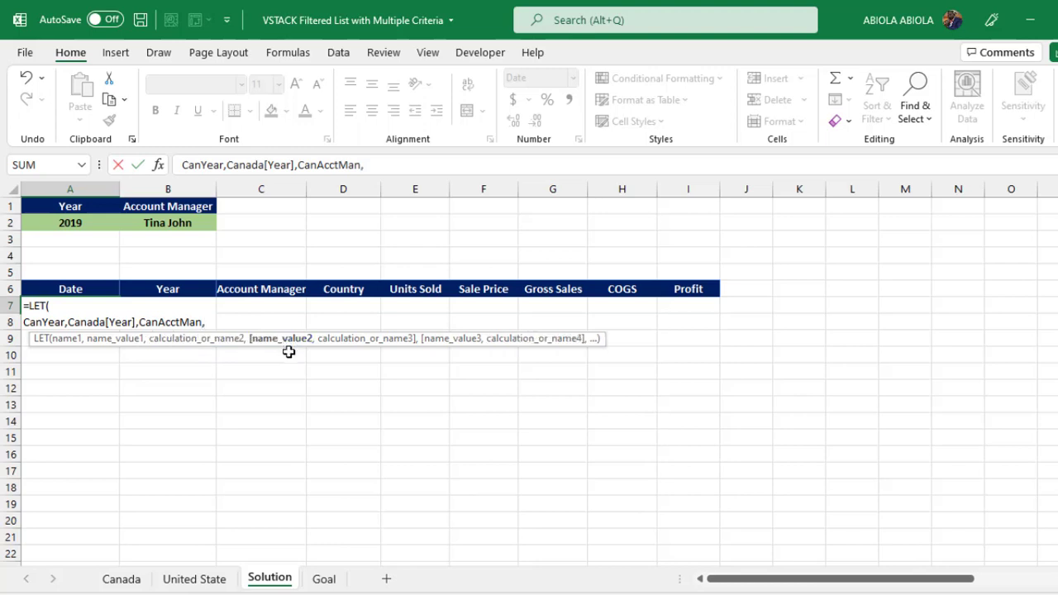
type("Canada")
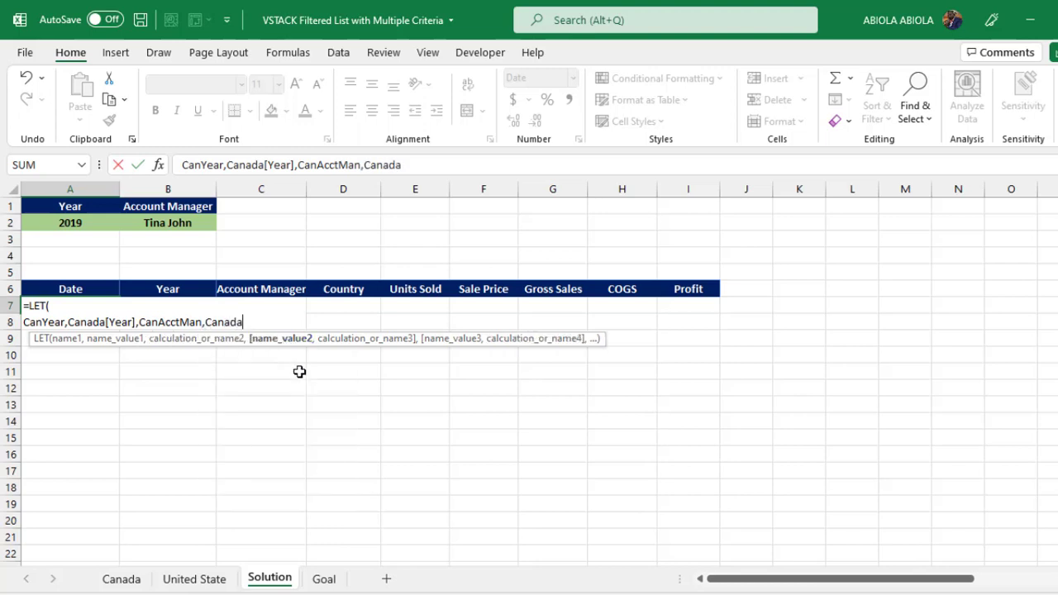
type("[a")
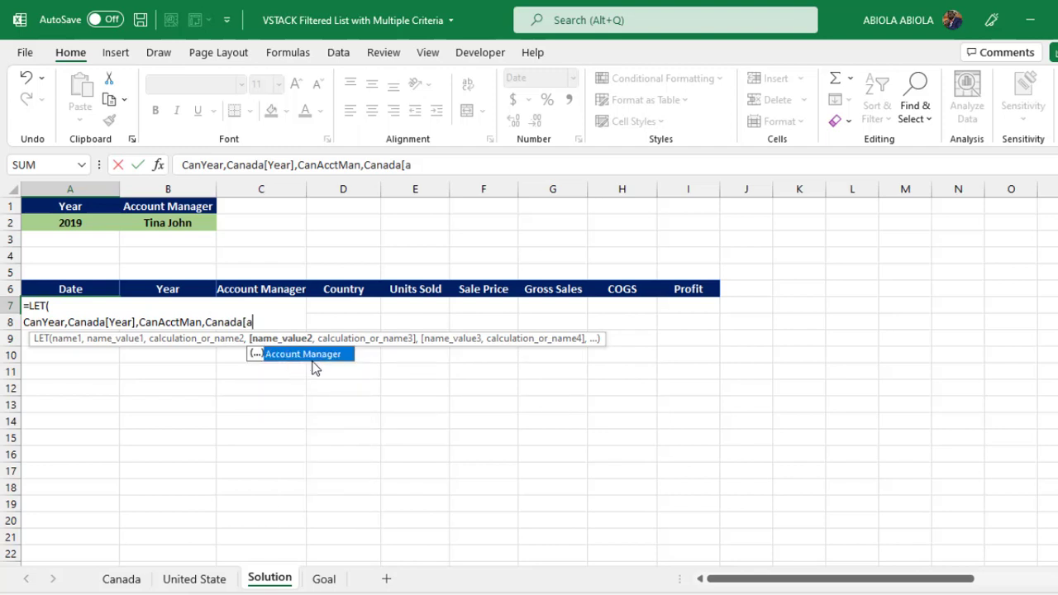
double_click(312, 359)
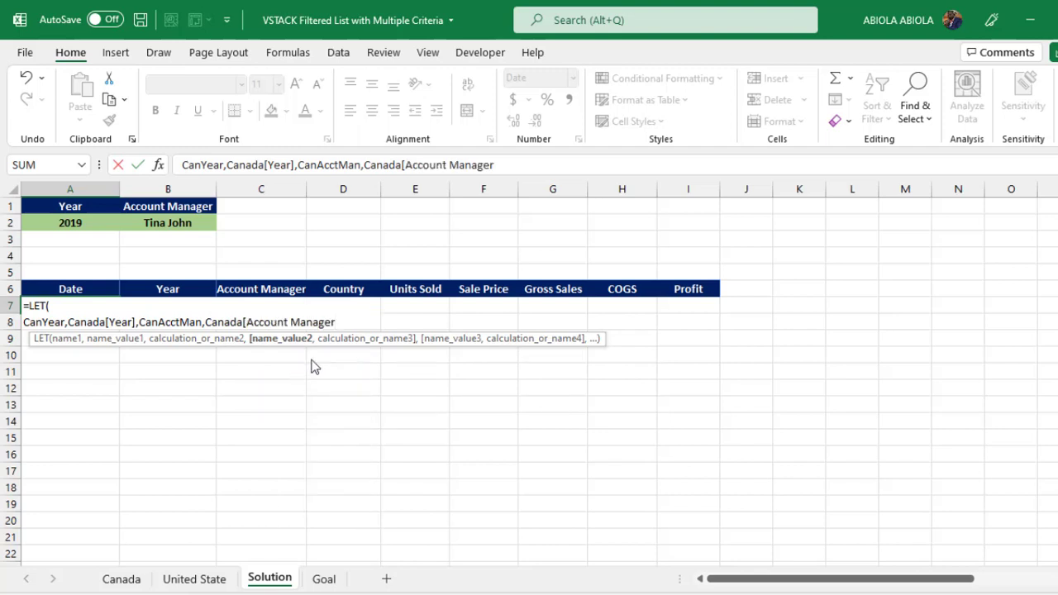
type("],")
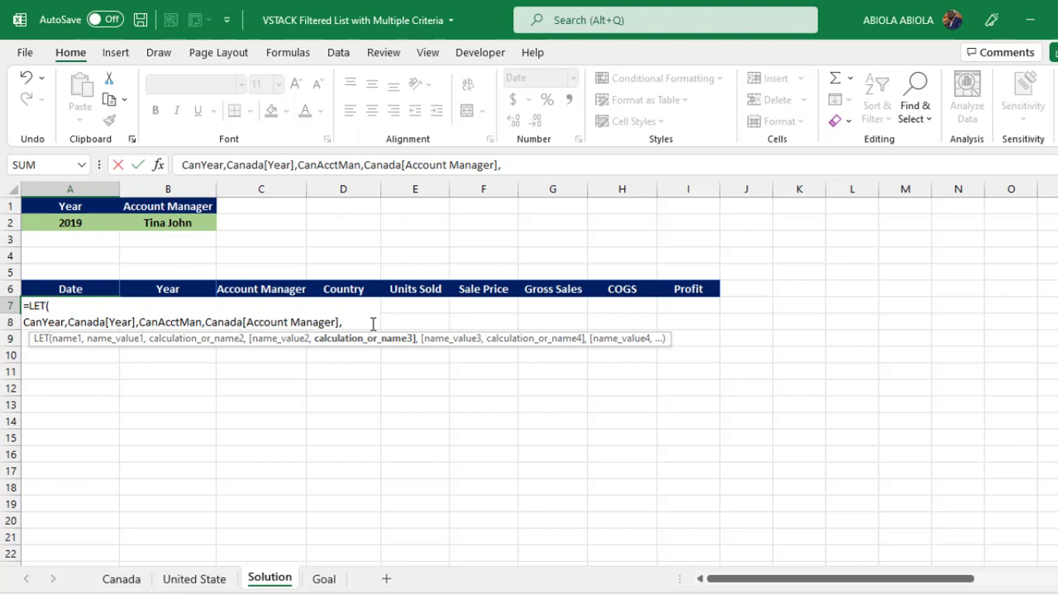
- Add the name USYear to the LET formula with the column United_States[Year] as its value
type("USYear,")
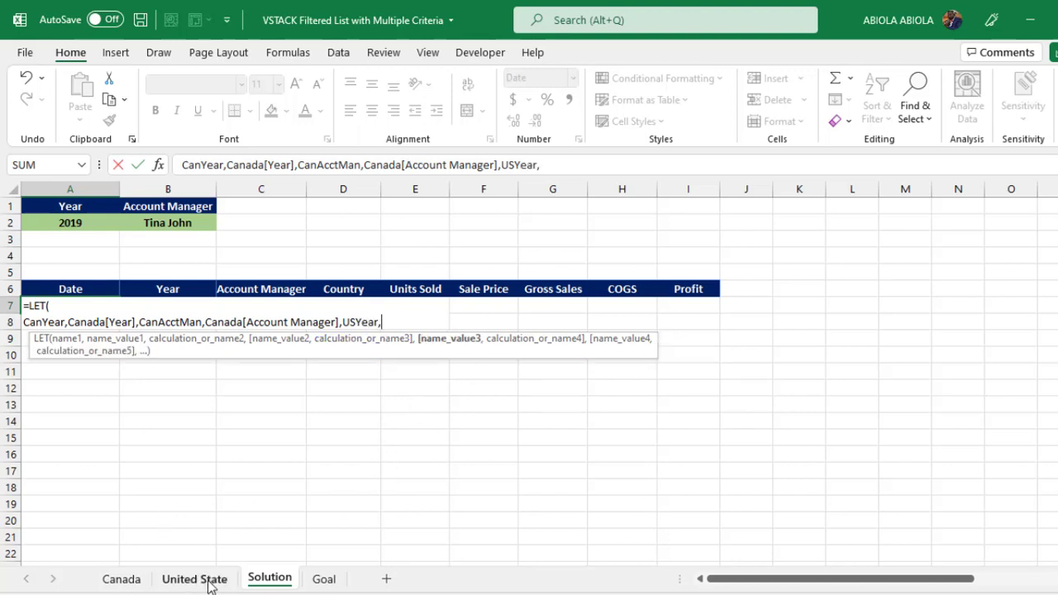
type("c")
key("BackSpace")
type("unit")
key("Tab")
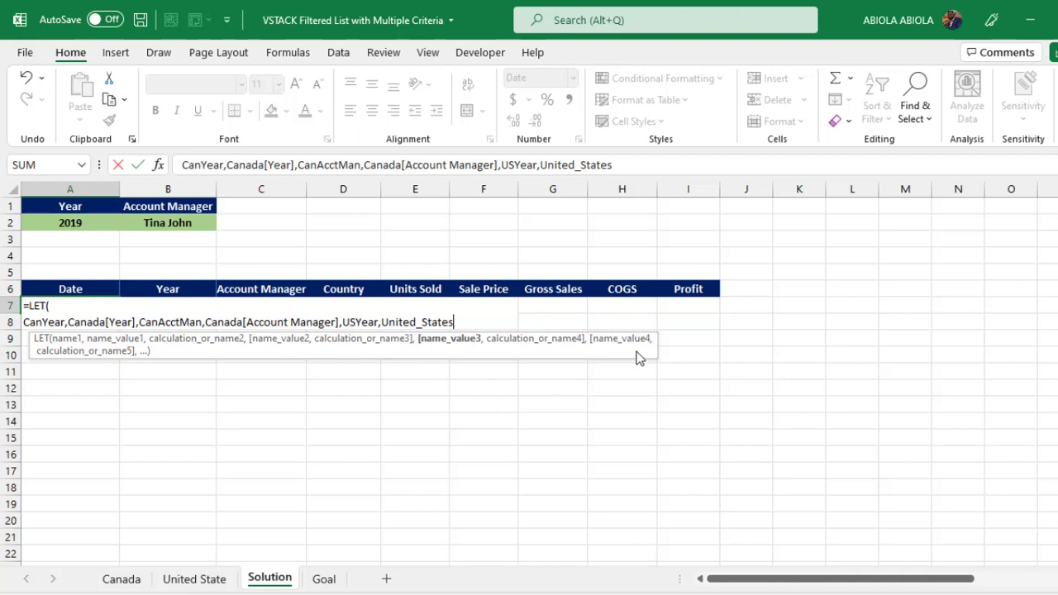
left_click(455, 323)
type("[")
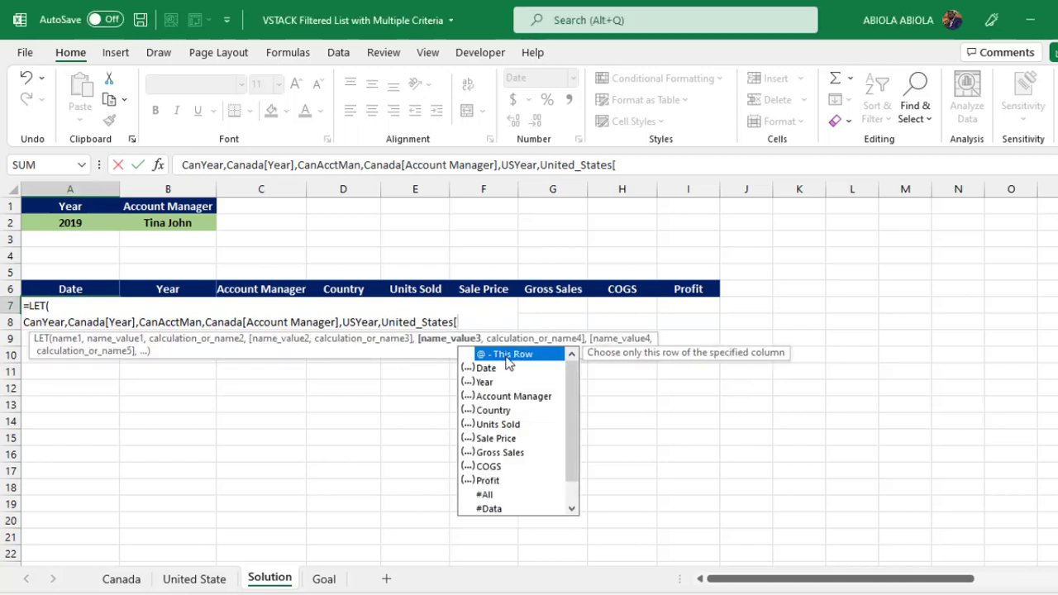
left_click(489, 383)
double_click(493, 383)
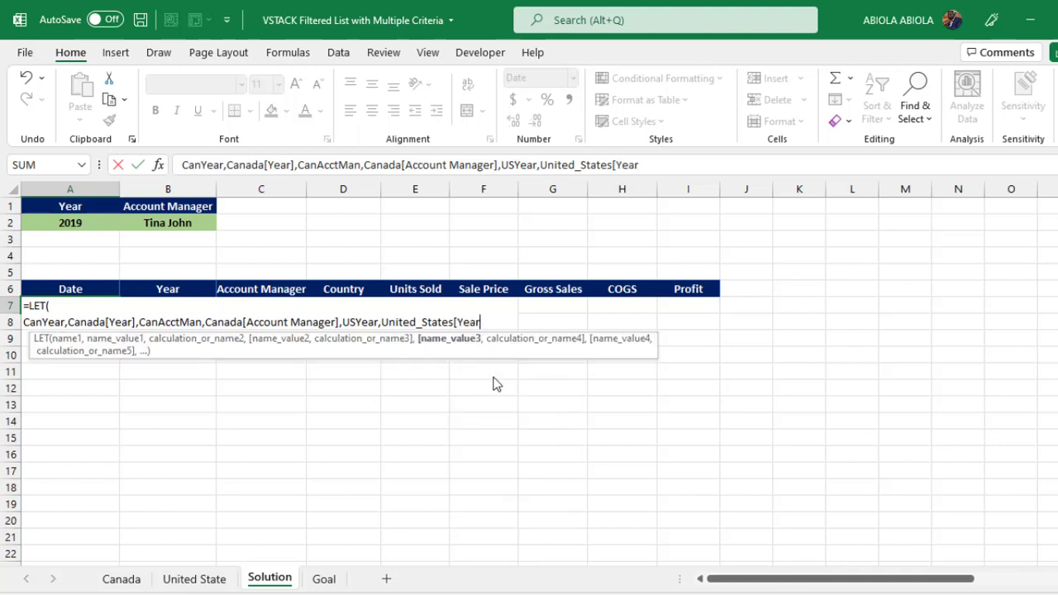
type("],")
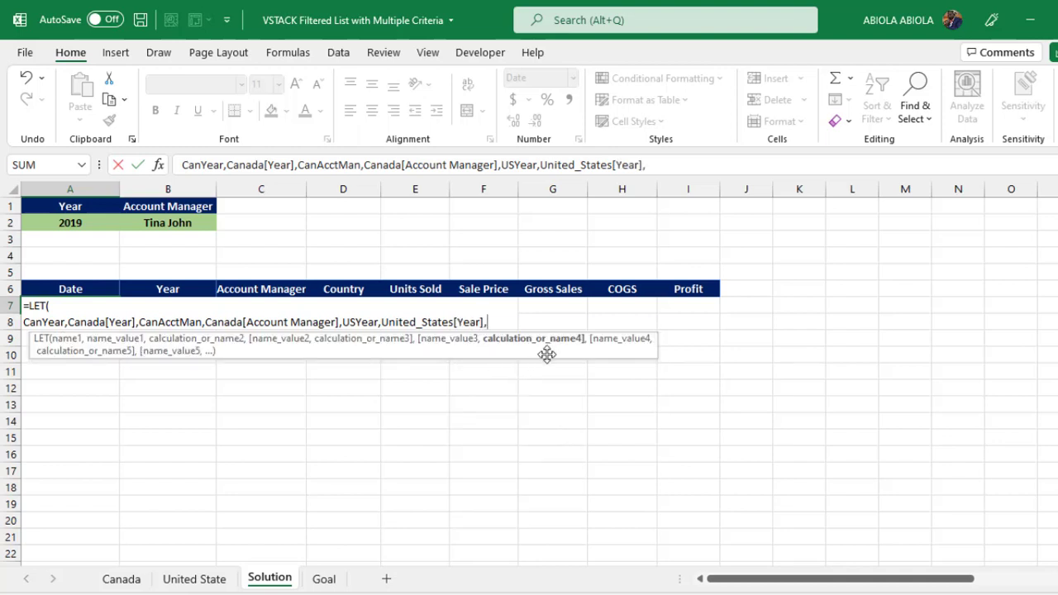
- Add the name USAcctMan to the LET formula with the column United_States[Account Manager] as its value
type("USAcctMan")
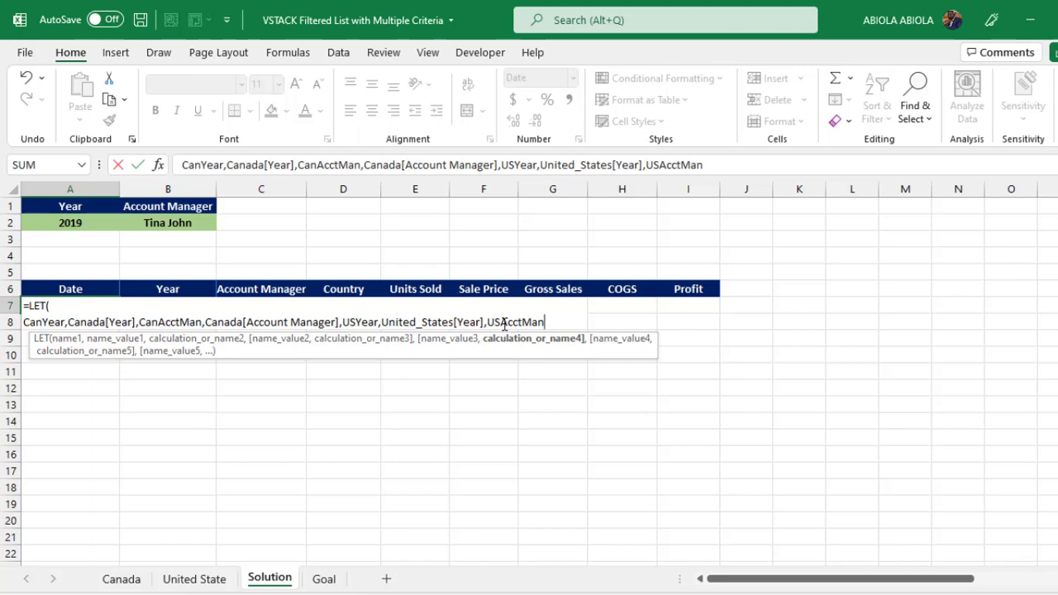
type(",")
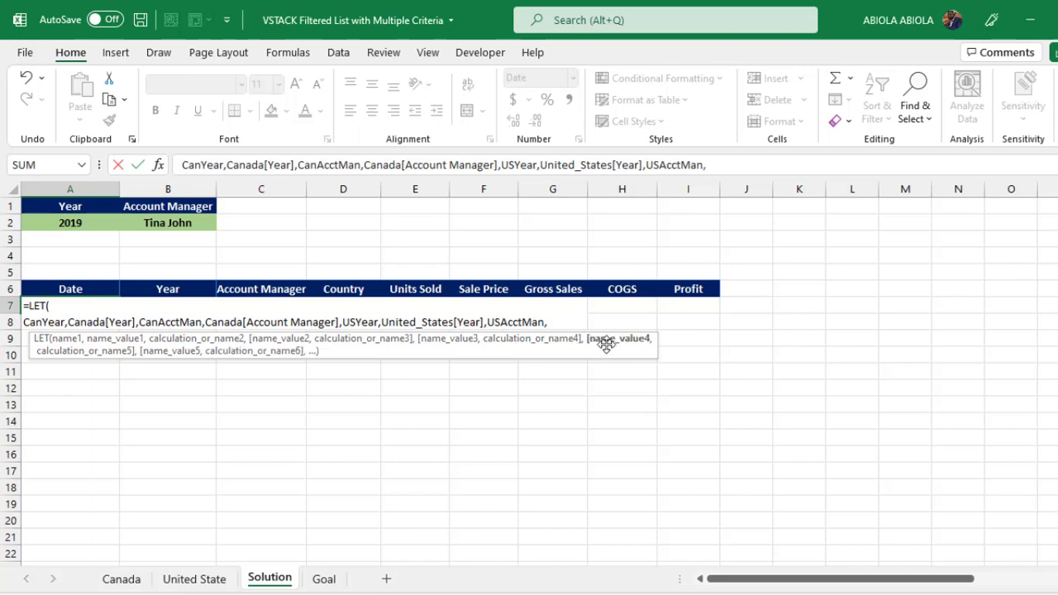
type("unit")
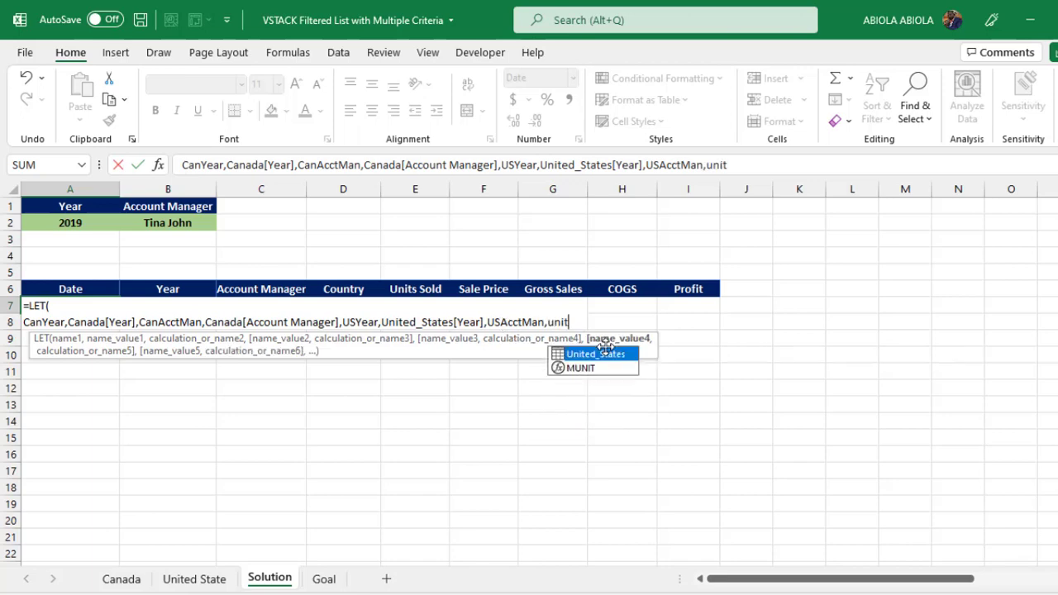
double_click(606, 347)
type("[")
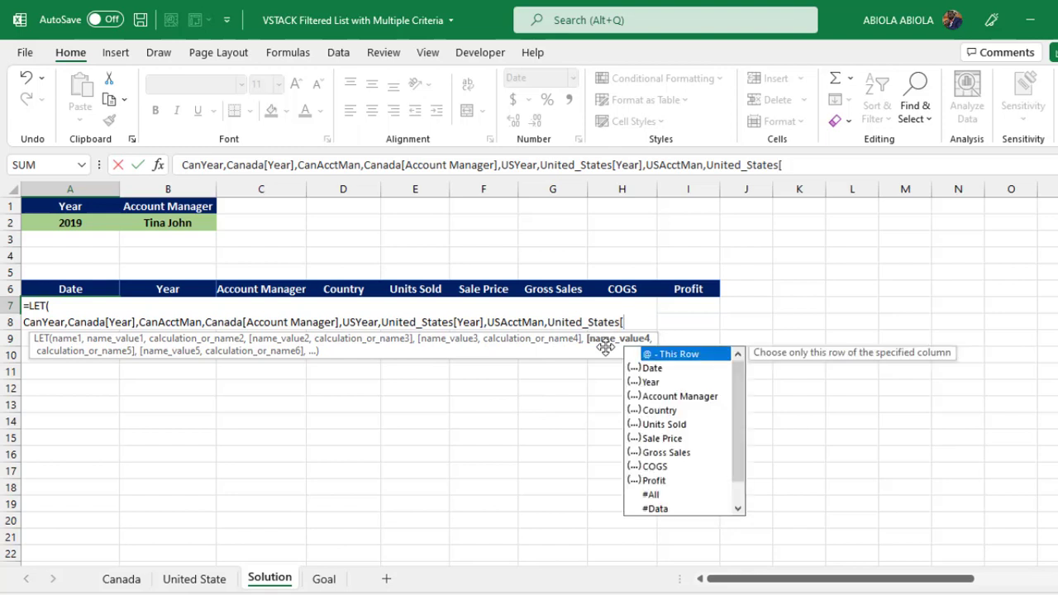
key("Down")
key("Down")
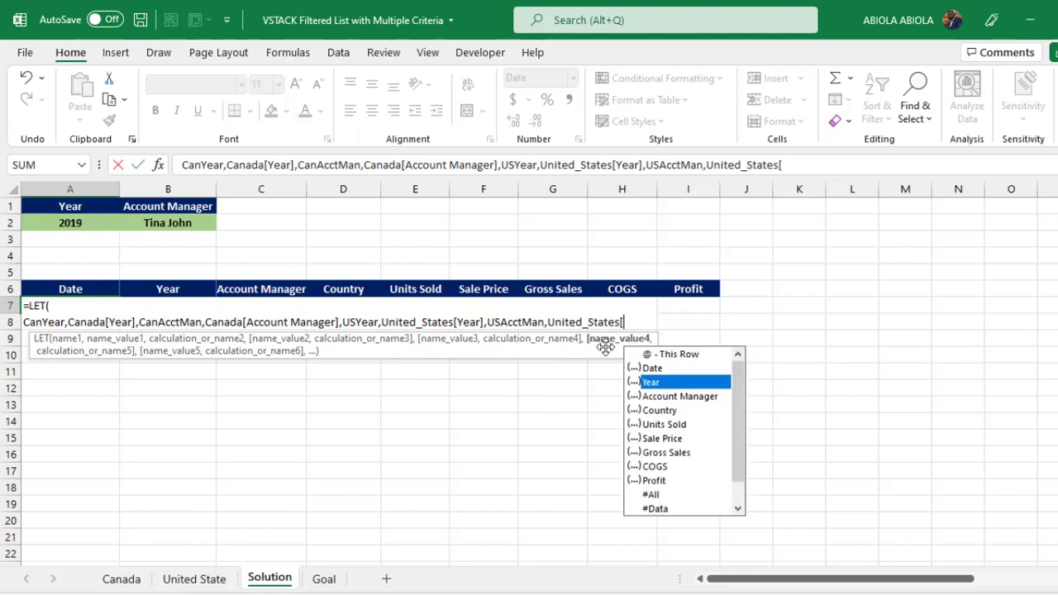
key("Escape")
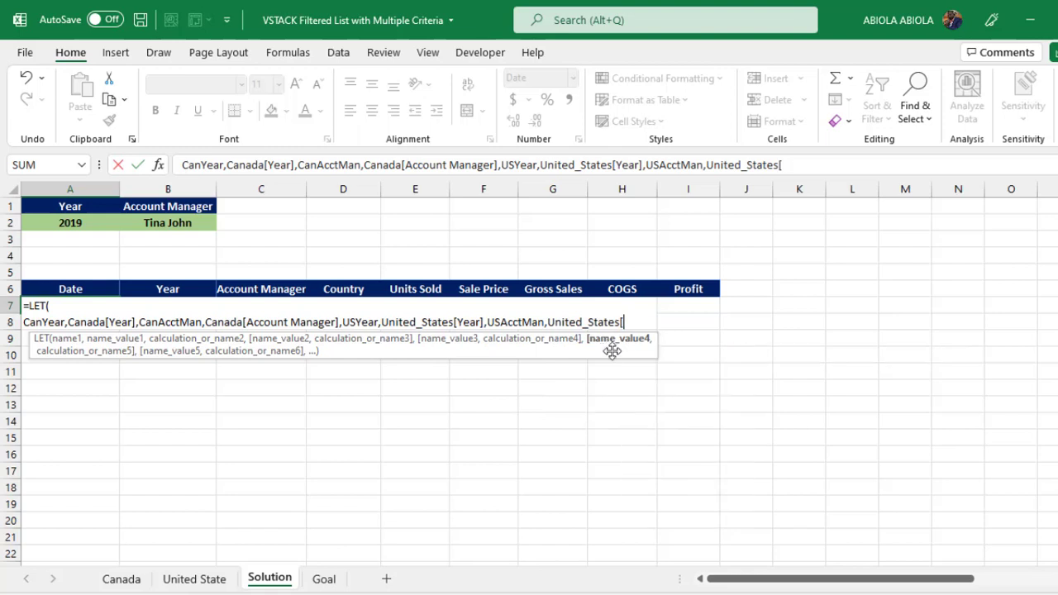
left_click_drag(612, 350, 670, 397)
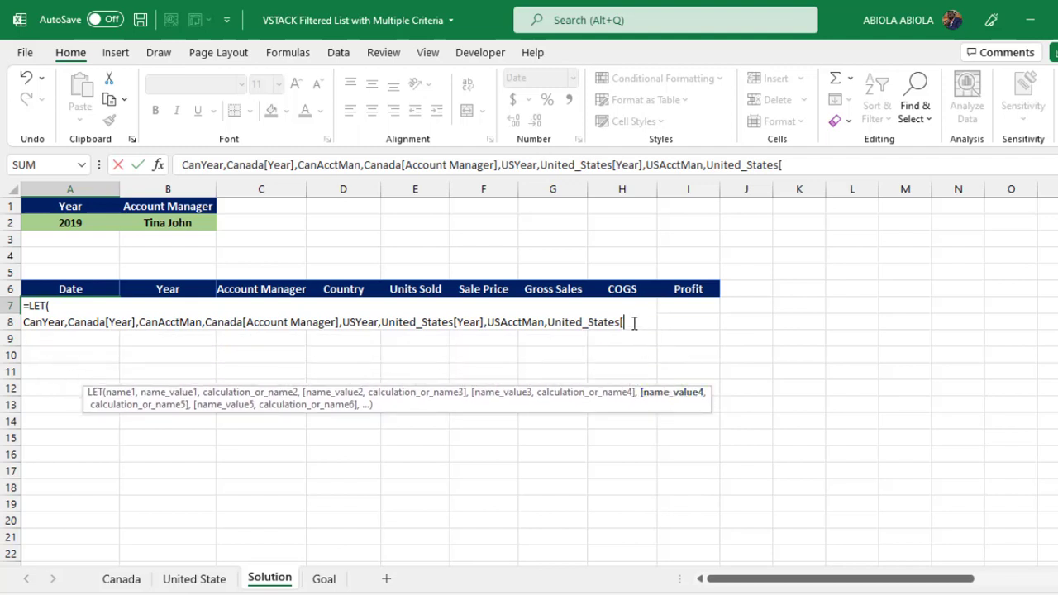
type("ACC")
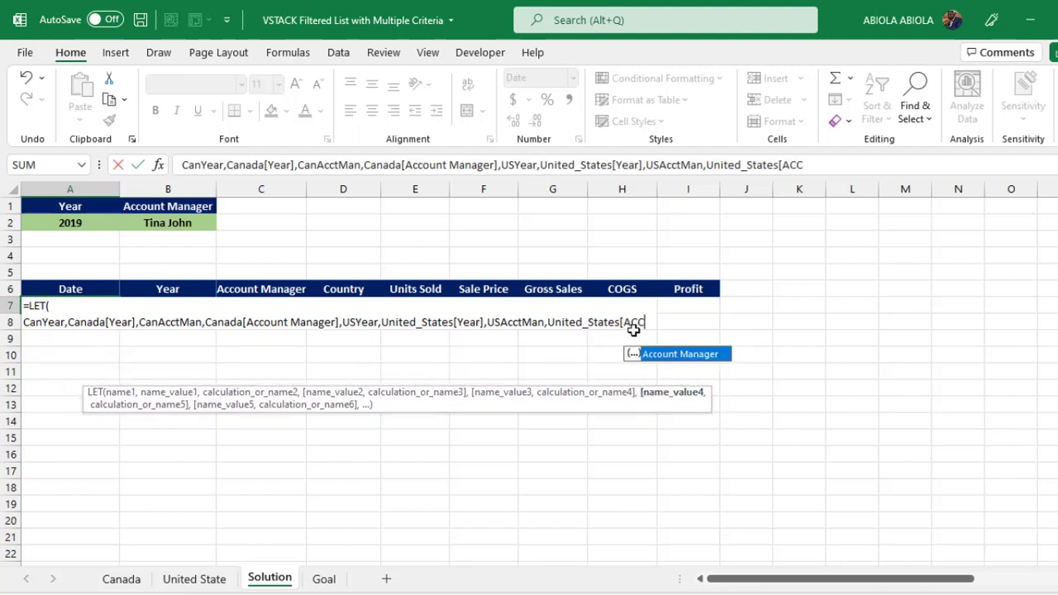
key("Tab")
type("]")
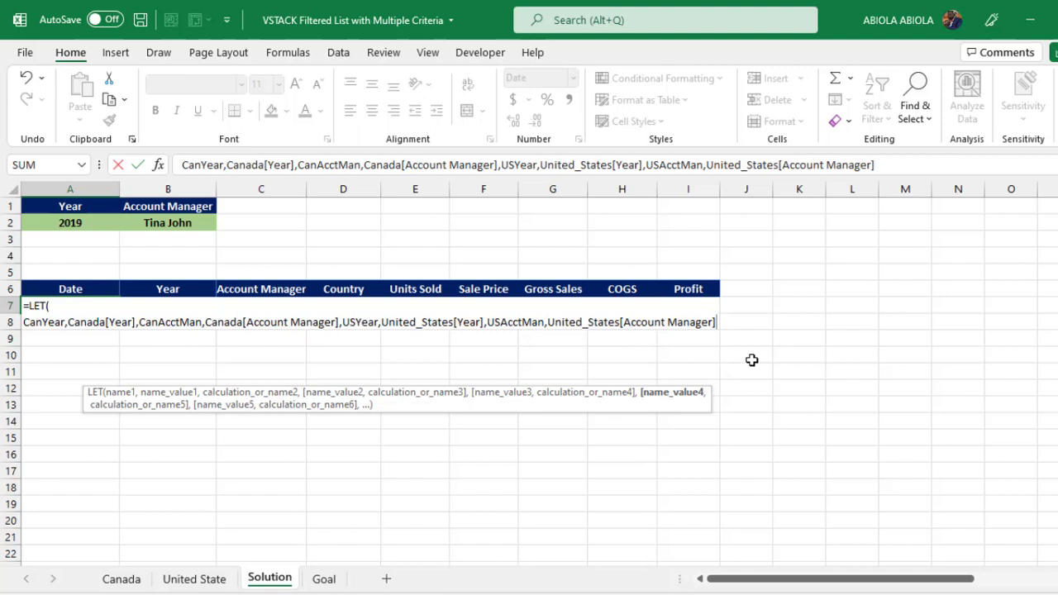
type(",")
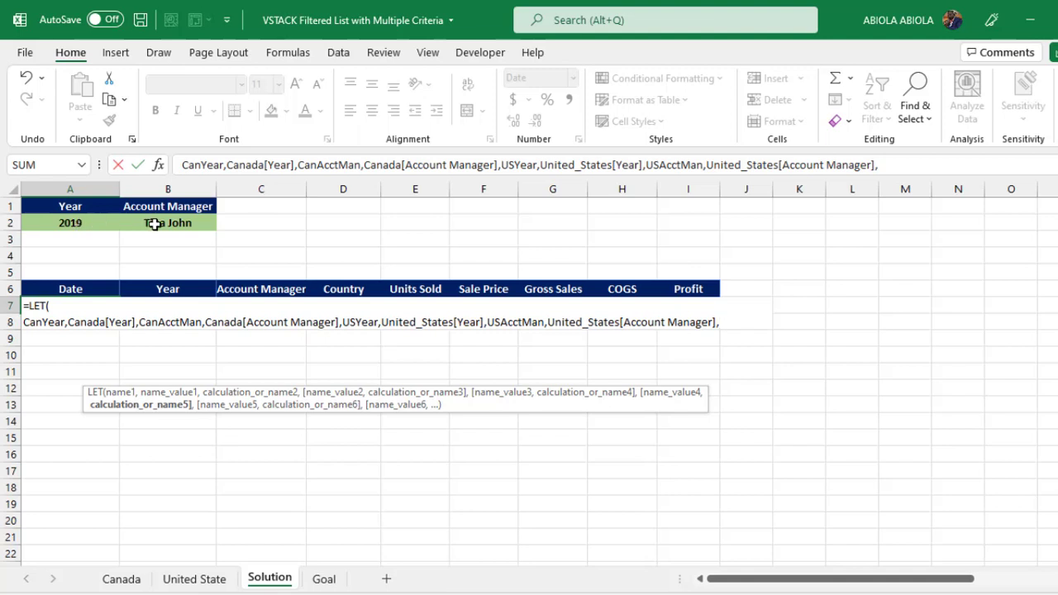
- Define the name dYear in the LET formula as the year criterion in cell A2
type("d")
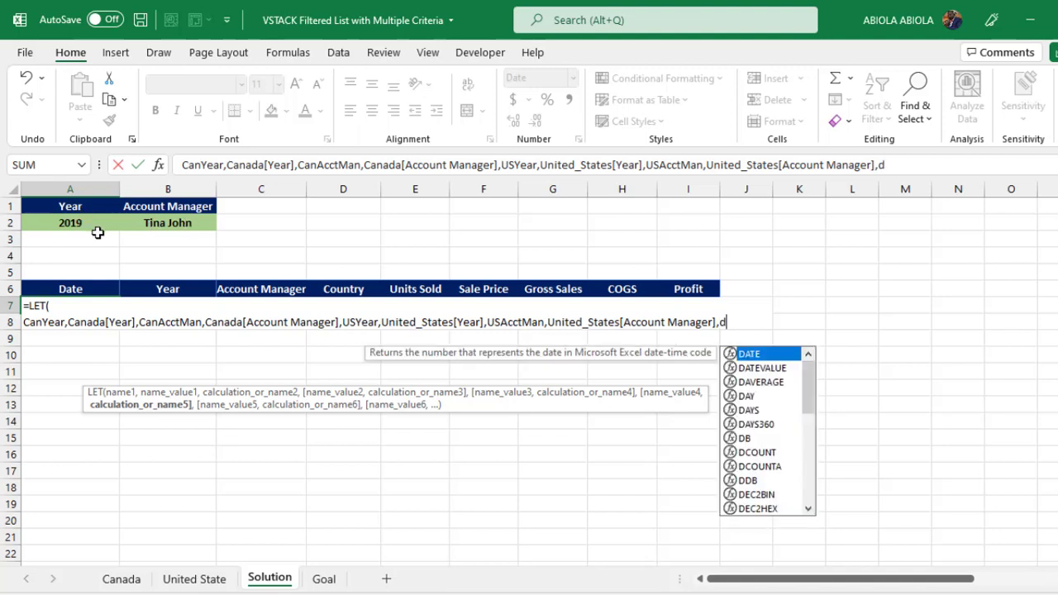
type("Yea")
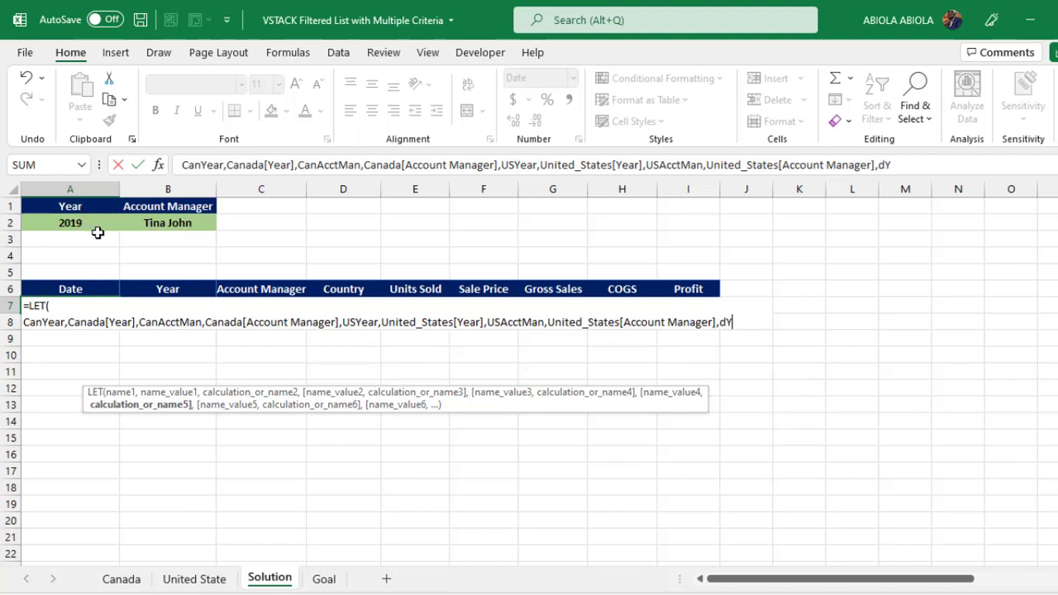
type("r,")
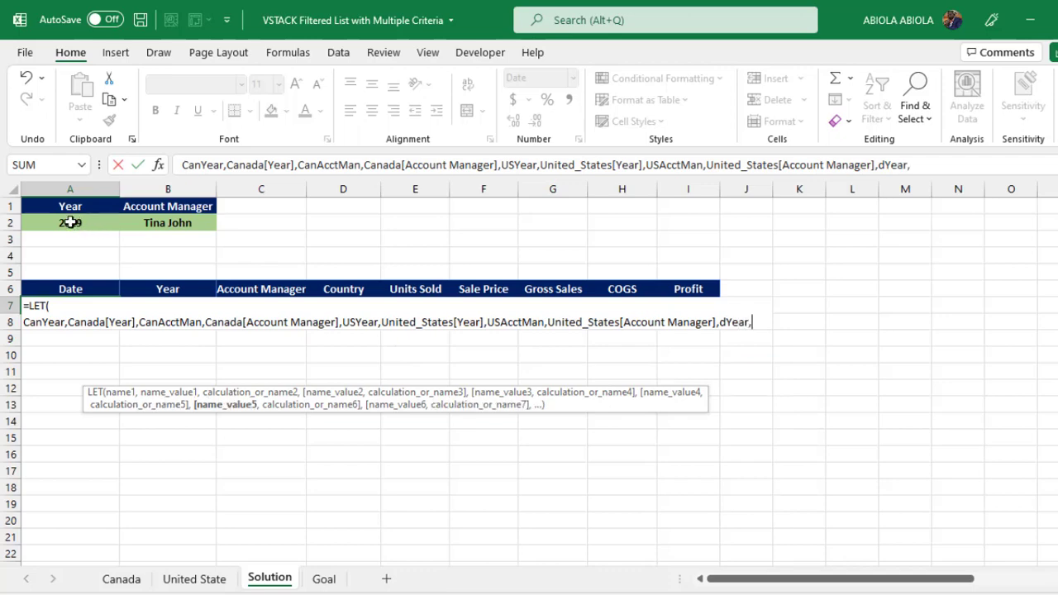
left_click(71, 223)
type(",")
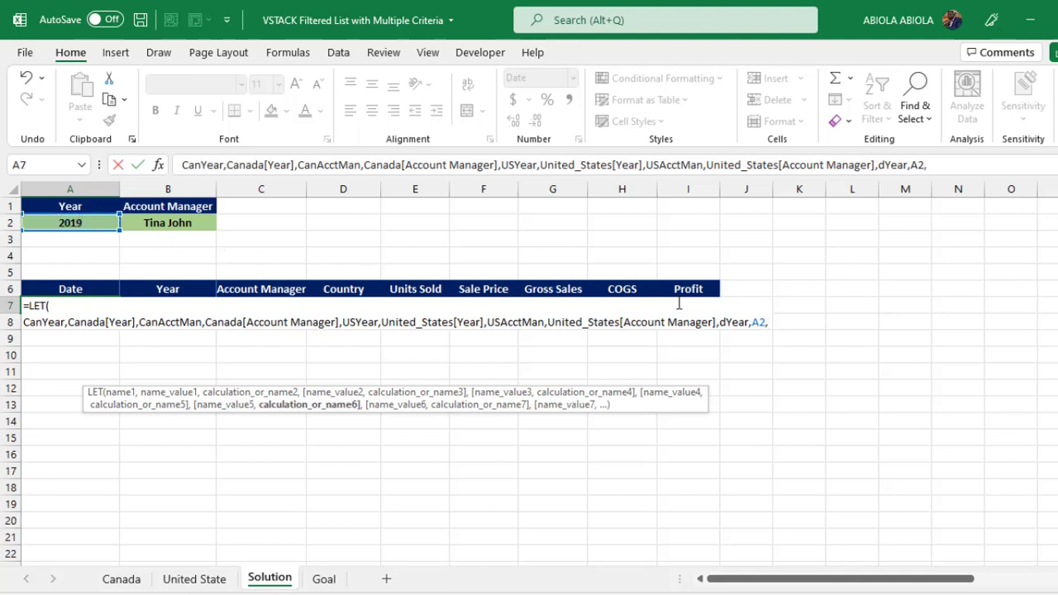
- Define the name dAcctMan in the LET formula as the account manager criterion in cell B2
type("d")
type("AcctMa")
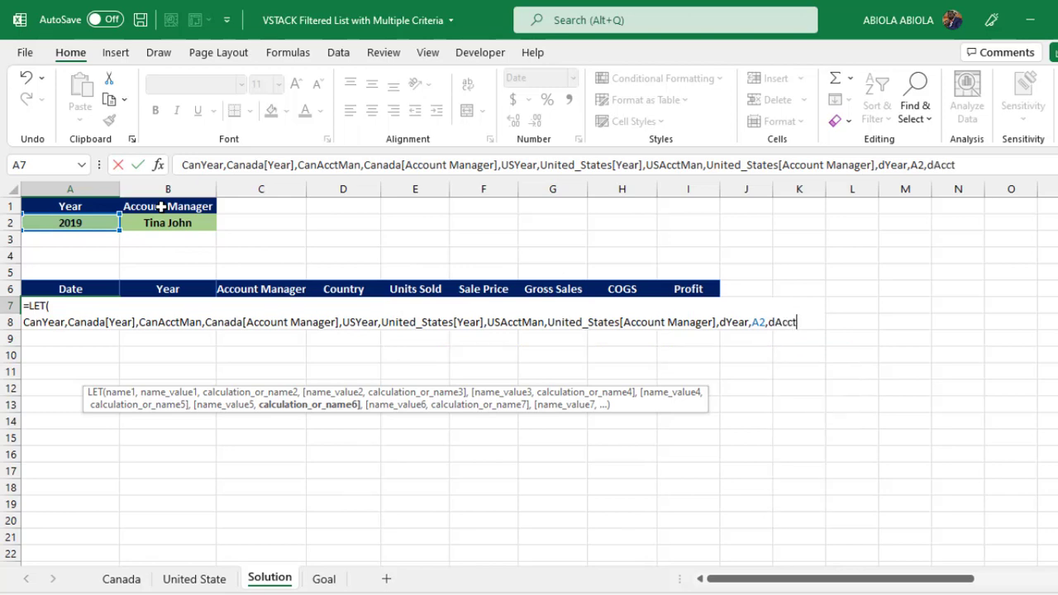
type("n,")
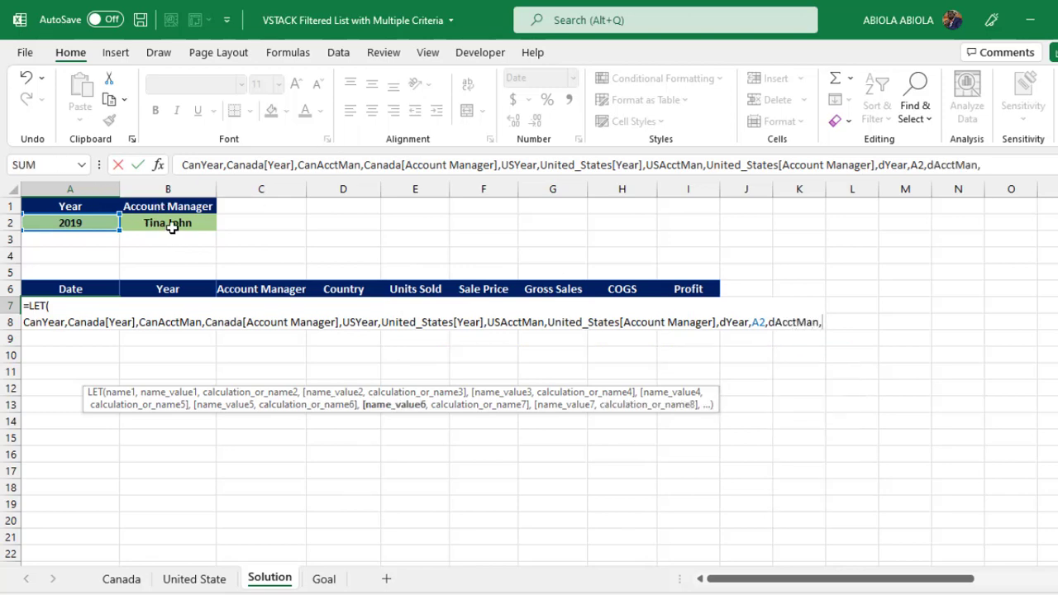
left_click(169, 219)
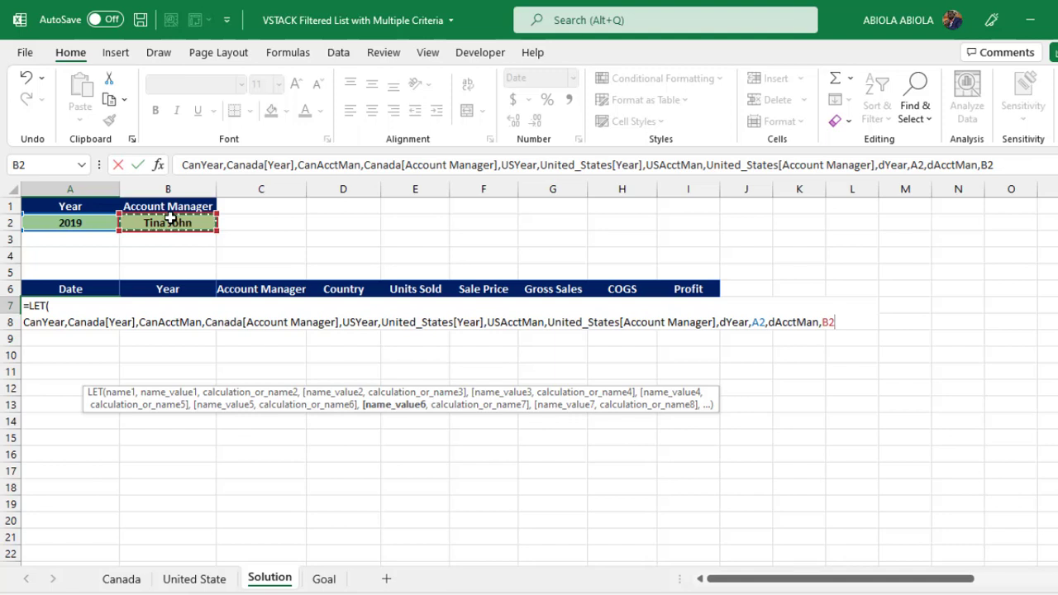
type(",")
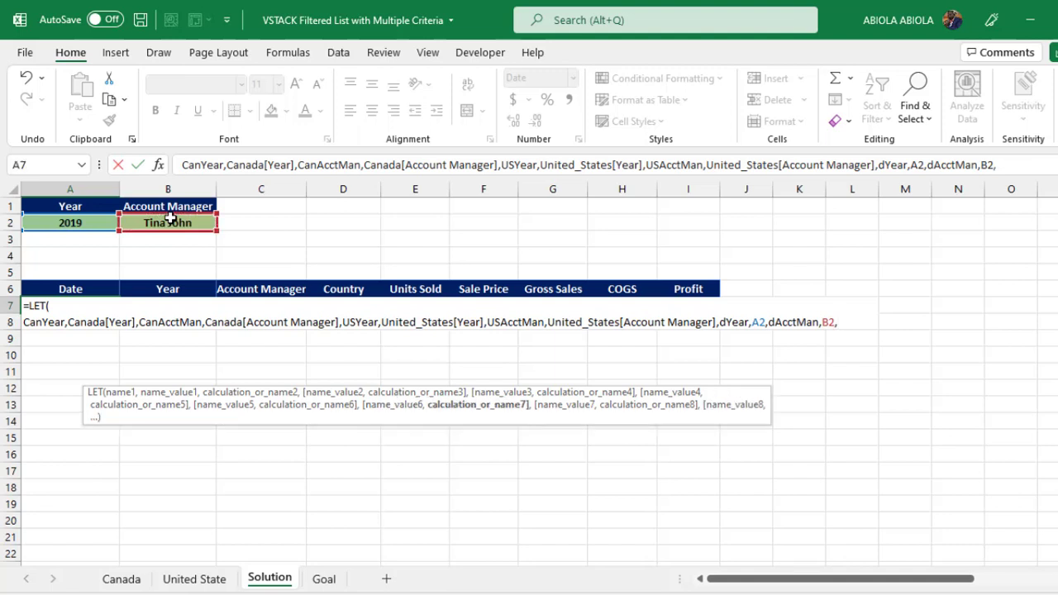
- Declare the name myCalculation on a new line of the LET formula, followed by a comma
key("alt+Return")
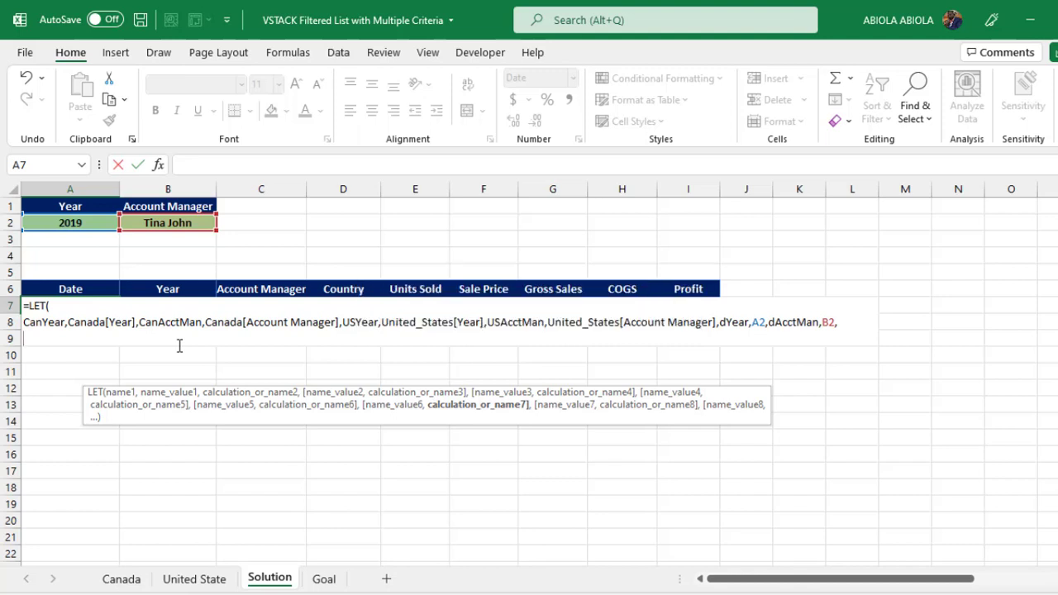
type("myCalcul")
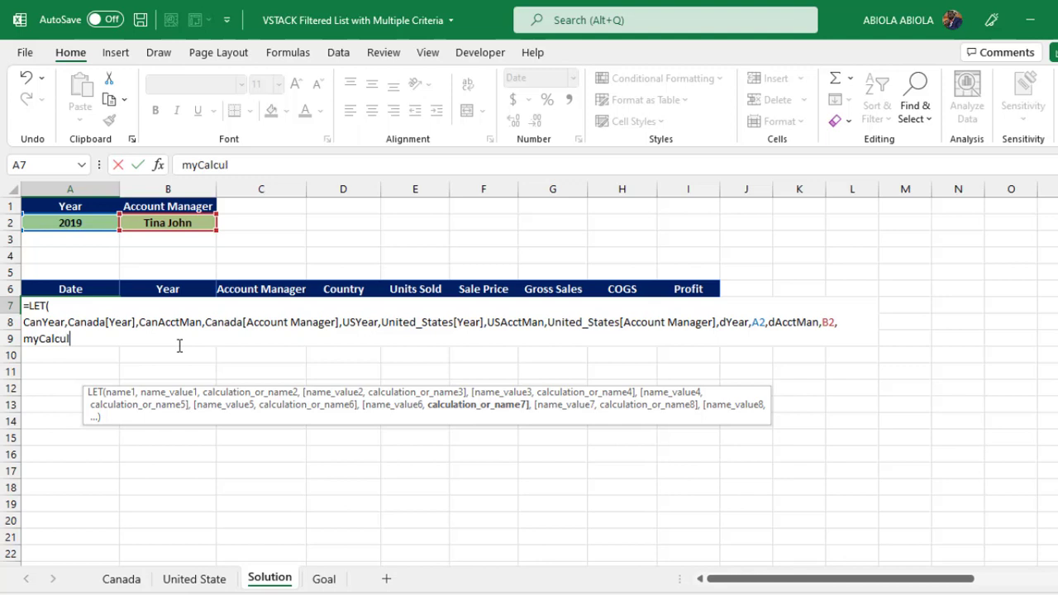
type("ation,")
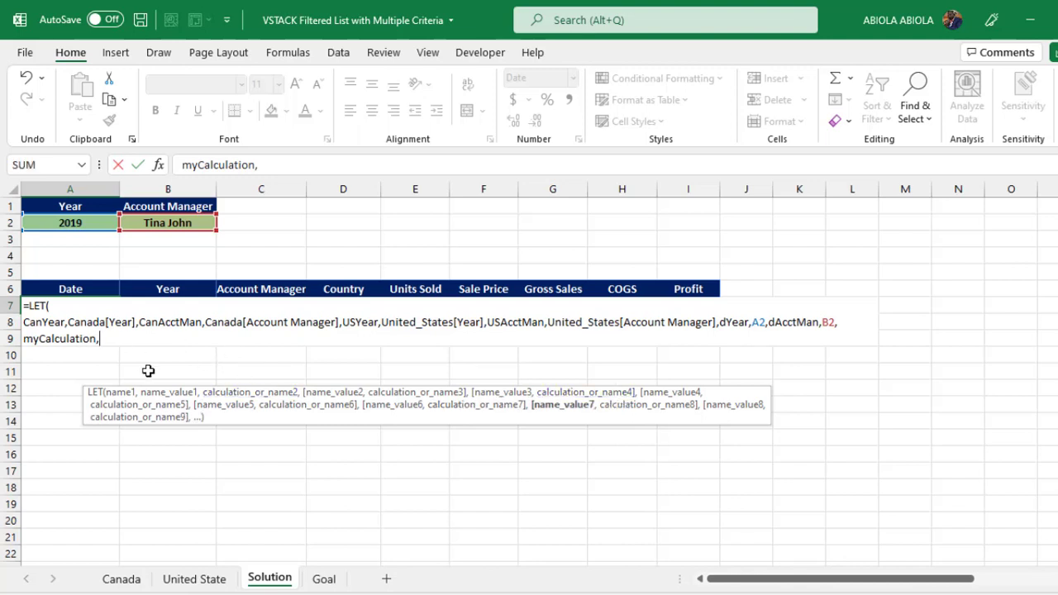
- Start the myCalculation value with a VSTACK function containing a FILTER whose array is the Canada table
type("vs")
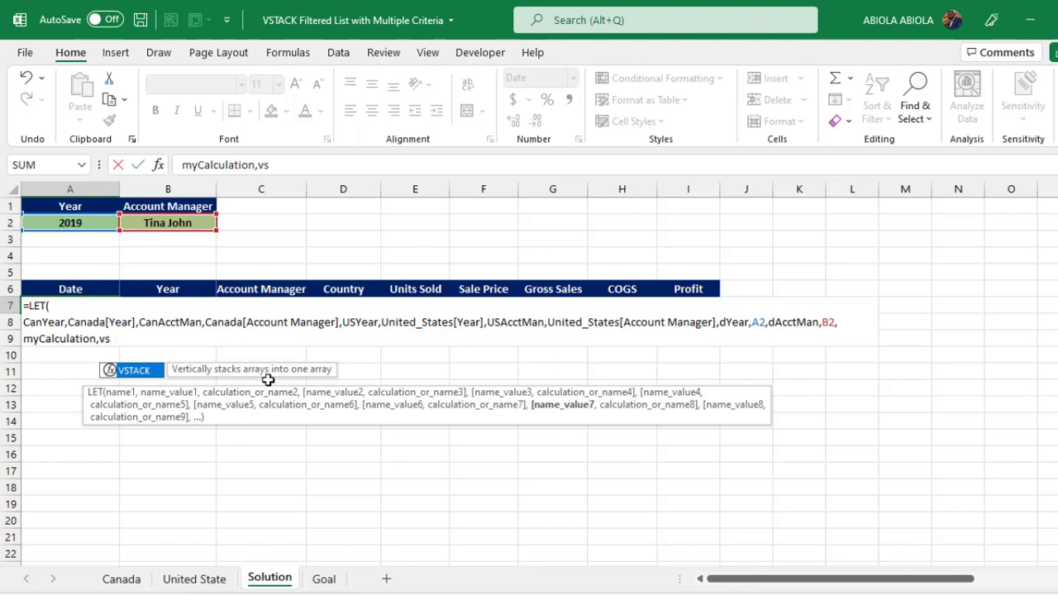
key("Tab")
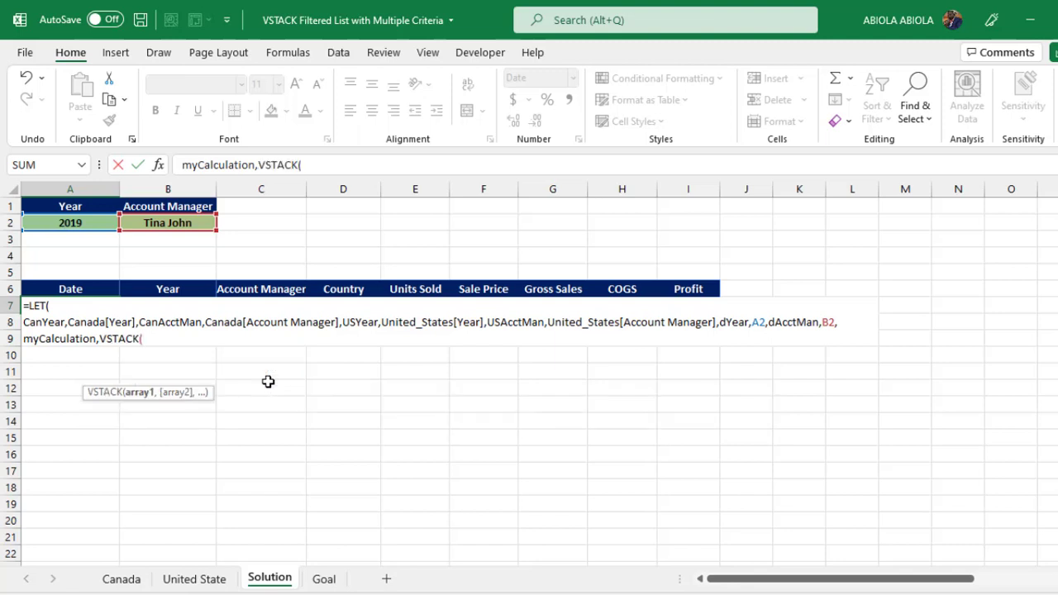
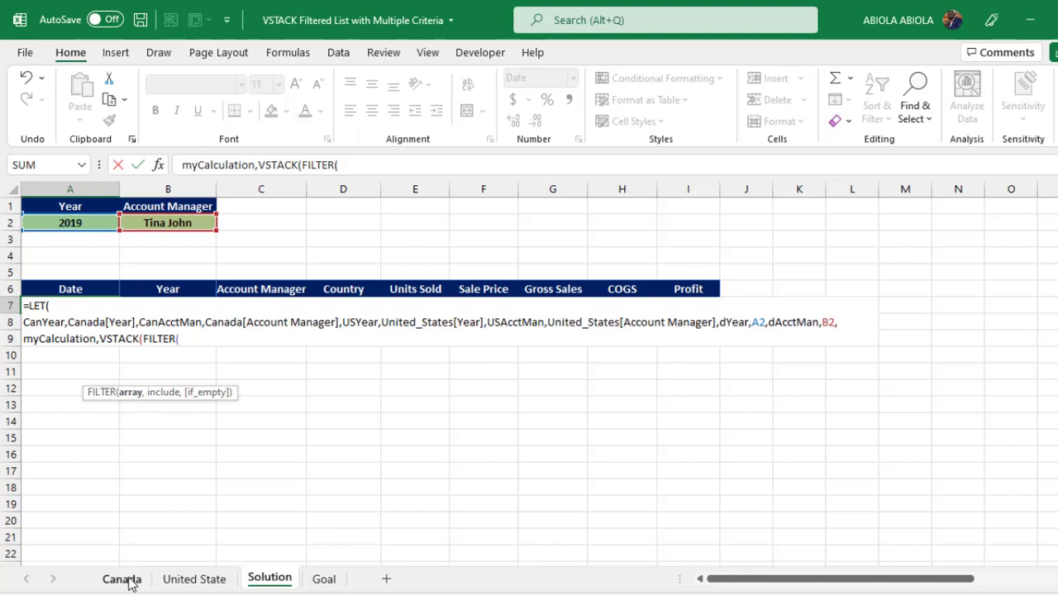
type("canad")
key("Tab")
type(",")
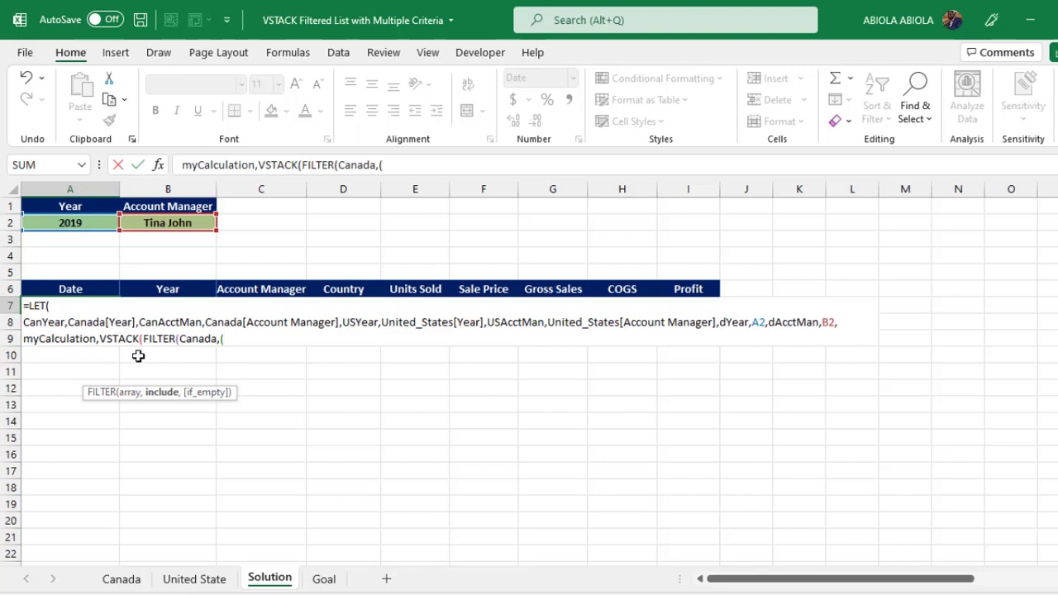
- Add the year condition (CanYear=dYear) to the include argument of the Canada FILTER
type("can")
key("Down")
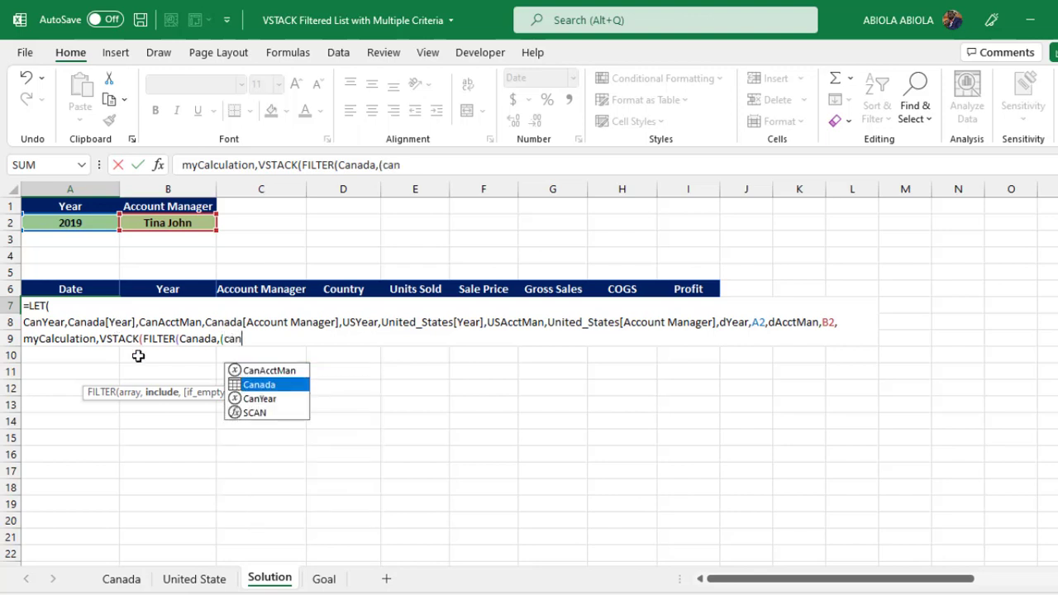
key("Down")
key("Tab")
type("=")
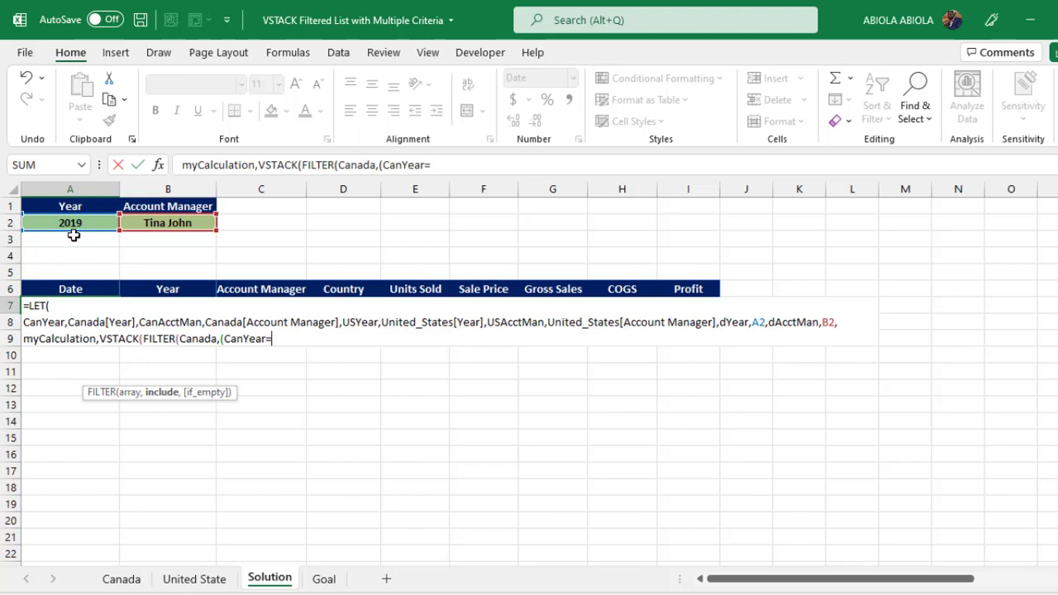
type("dy")
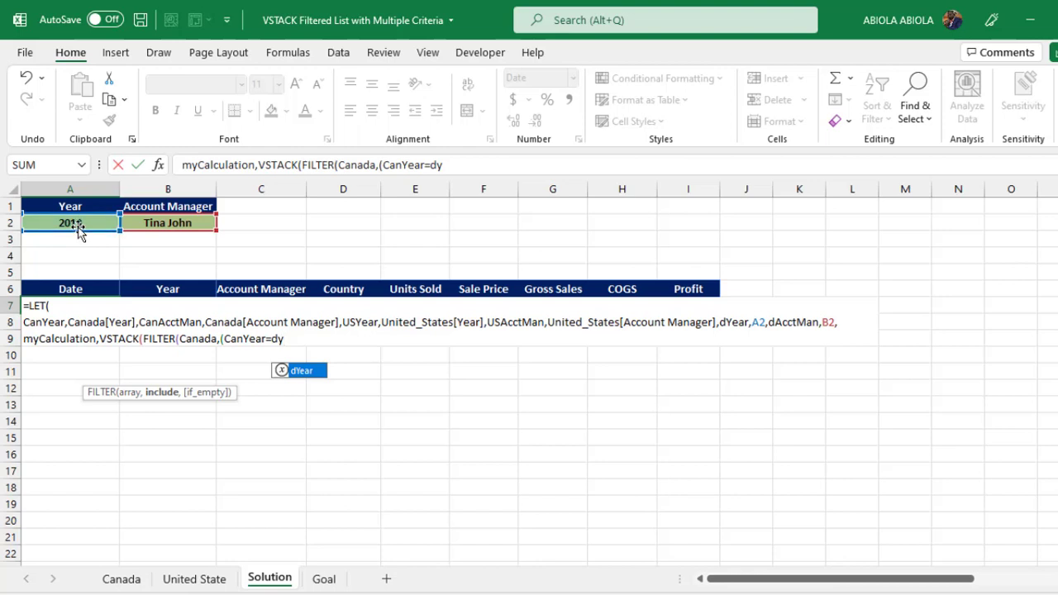
key("Tab")
type(")")
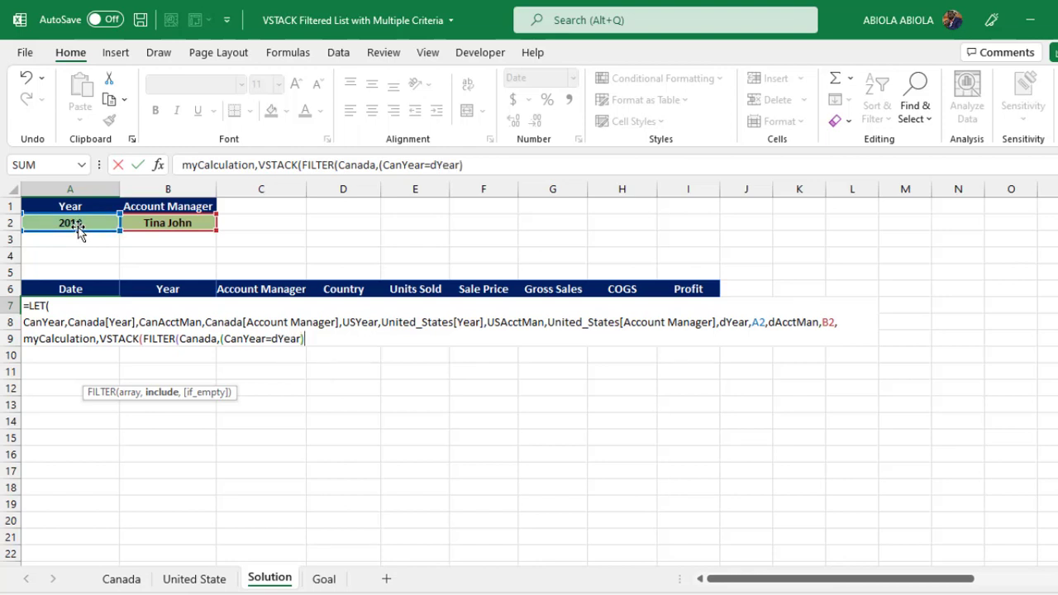
- Multiply the Canada FILTER's year condition by (CanAcctMan=dAcctMan) and close that FILTER function
type("*")
type("(can")
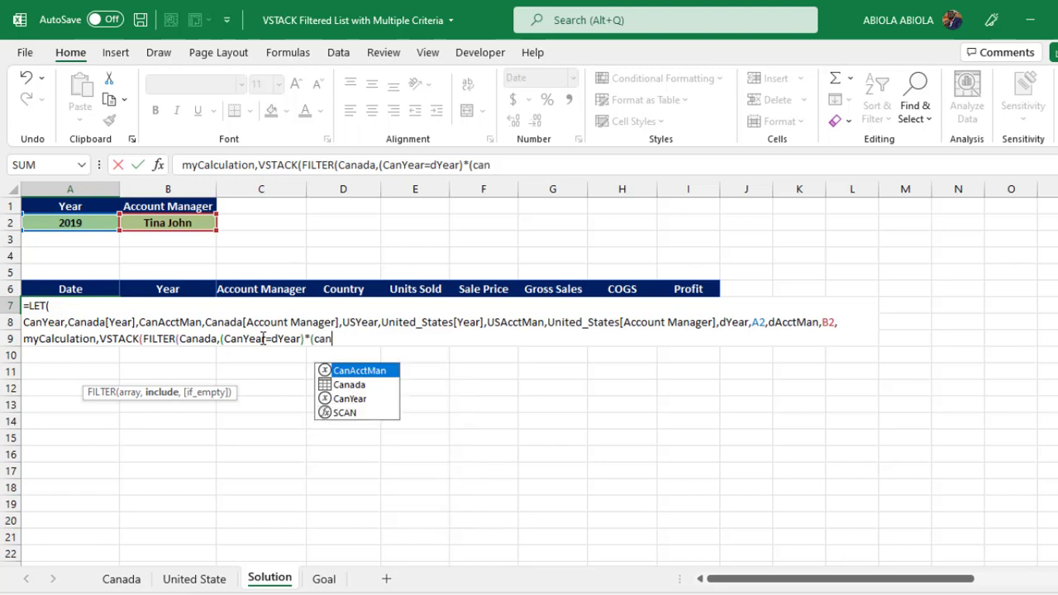
key("Tab")
type("=")
key("BackSpace")
type("dac")
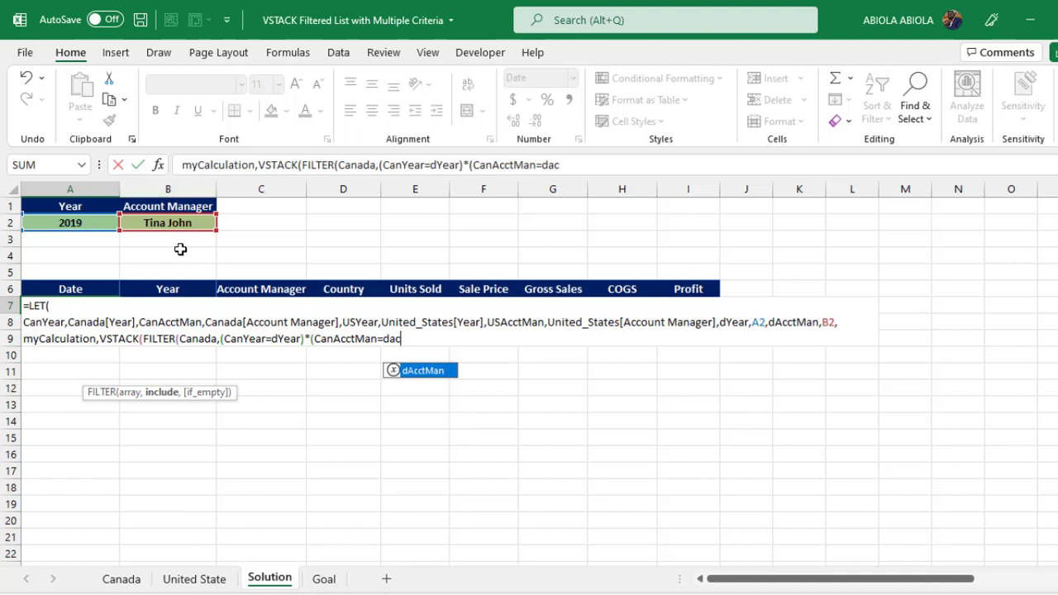
key("Escape")
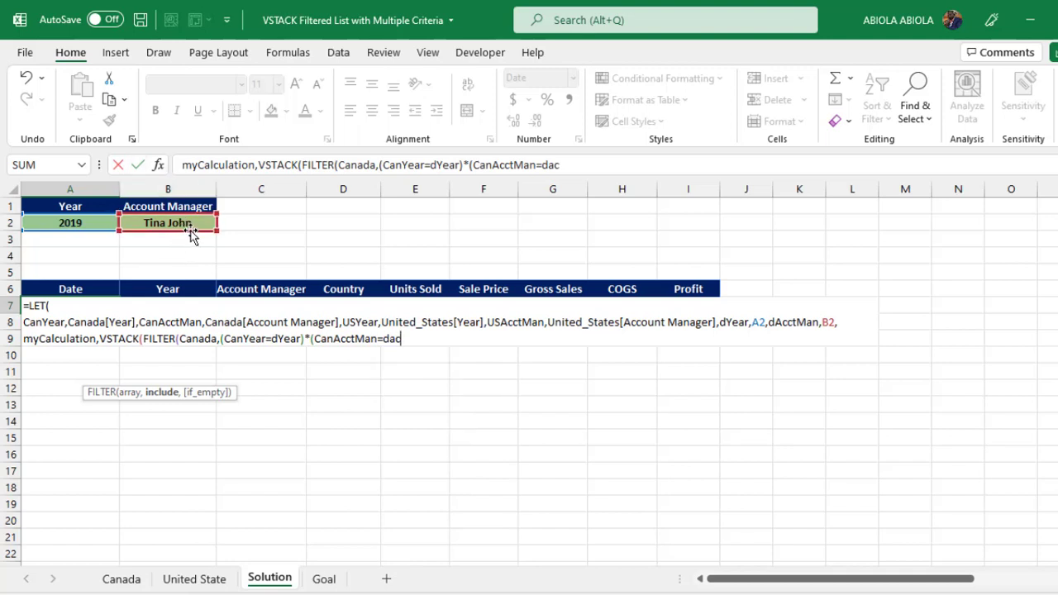
key("Tab")
type(")")
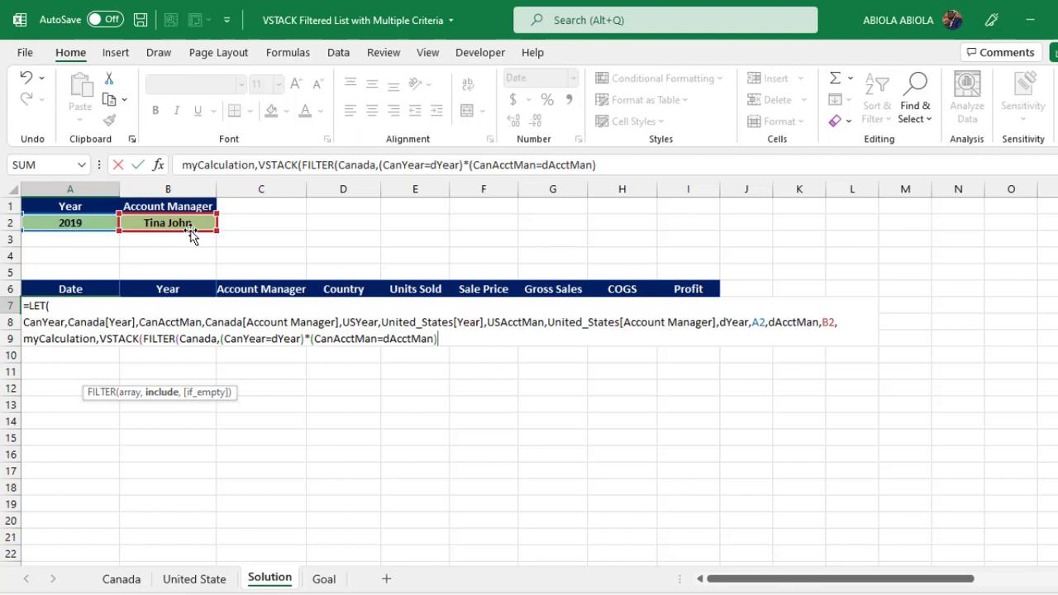
type(")")
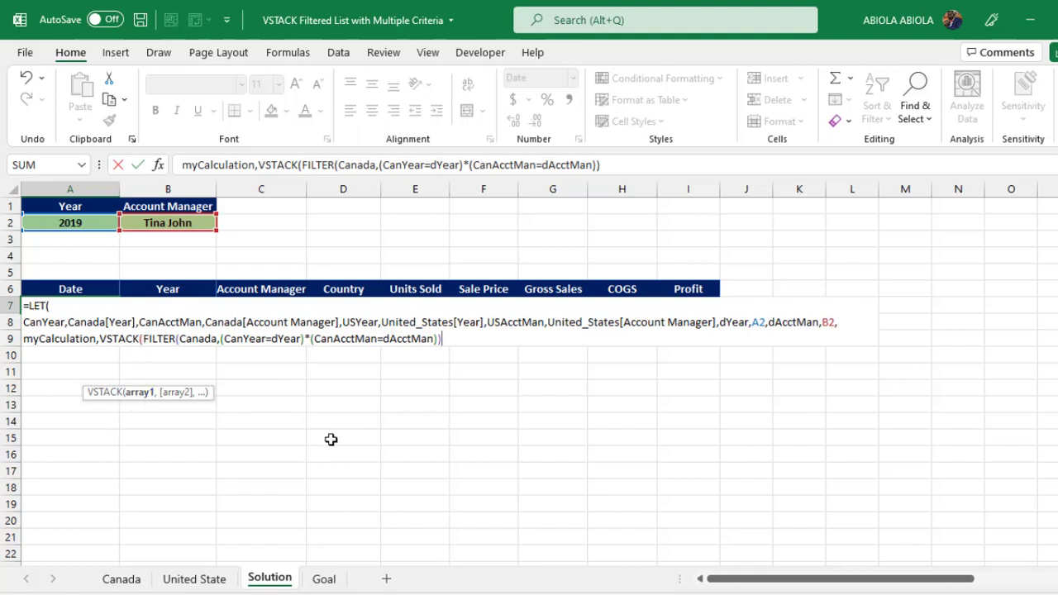
- Start a second FILTER on a new line as the next VSTACK array, using the United_States table as its array
type(",")
key("alt+Return")
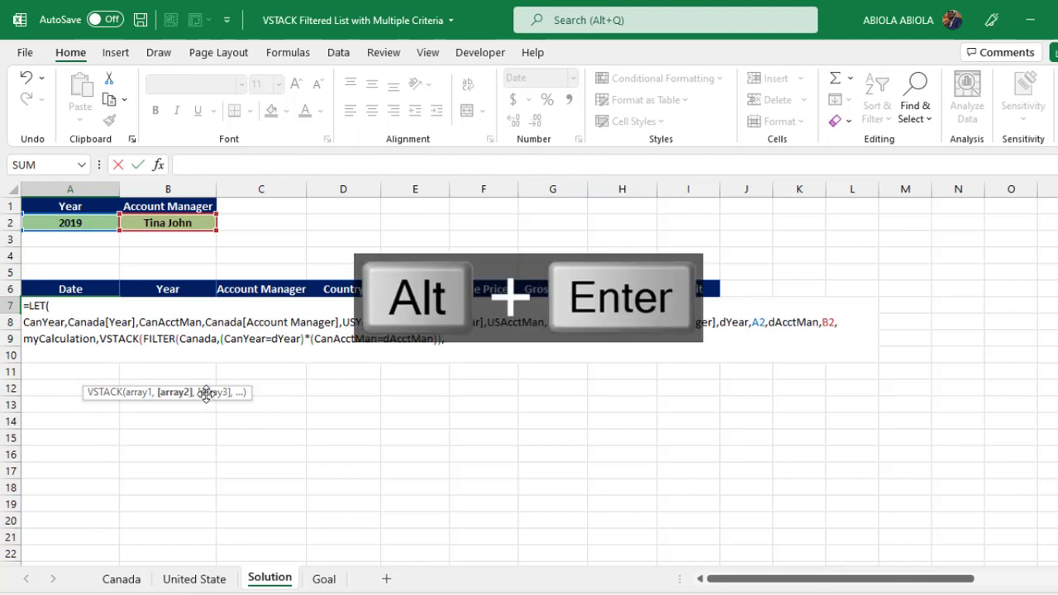
type("fil")
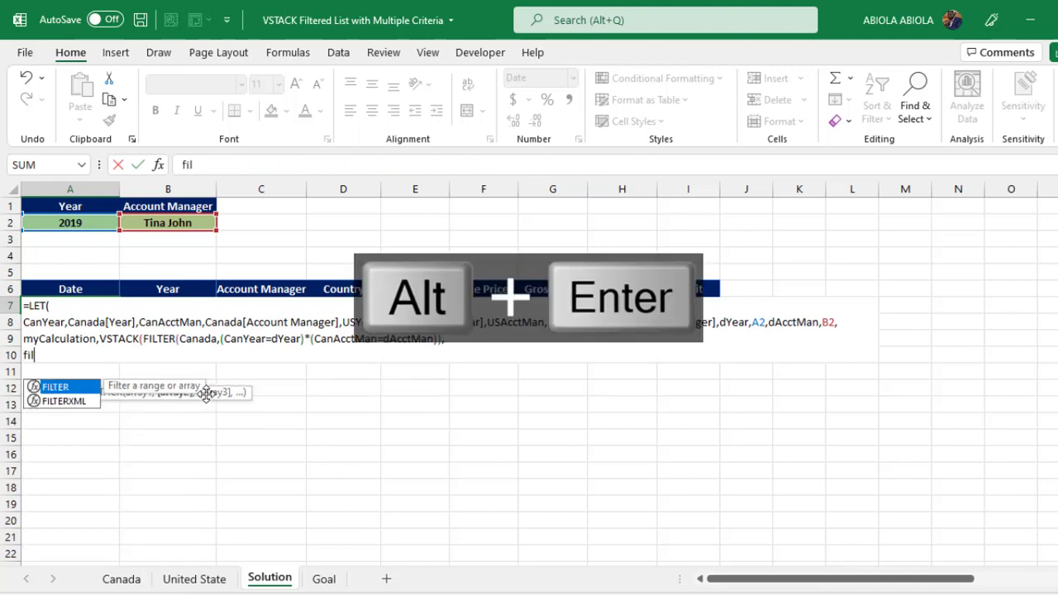
key("Tab")
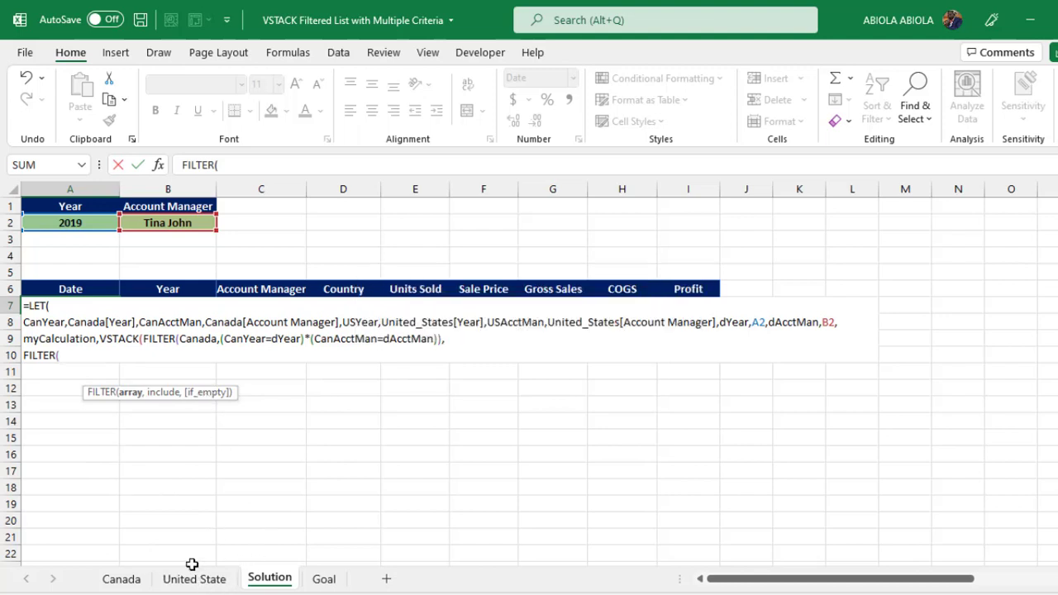
type("uni")
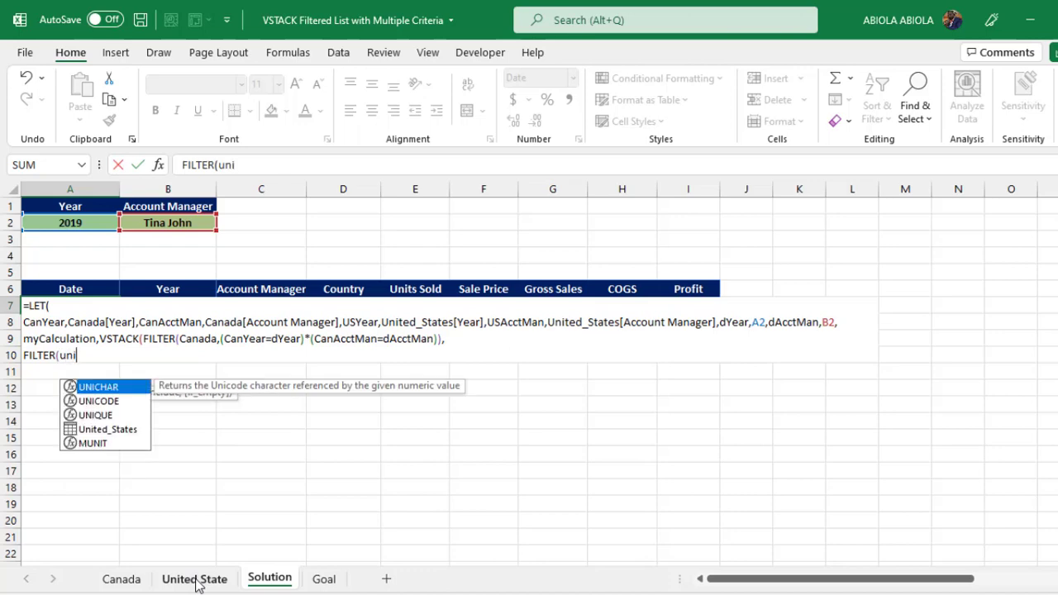
key("Down")
key("Down")
key("Down")
key("Tab")
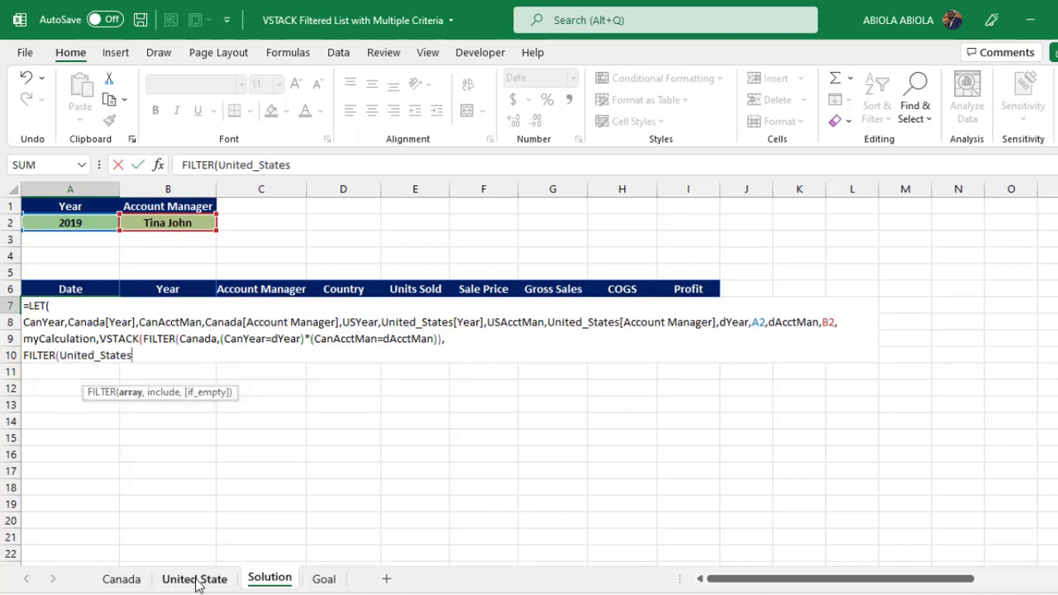
type(",(")
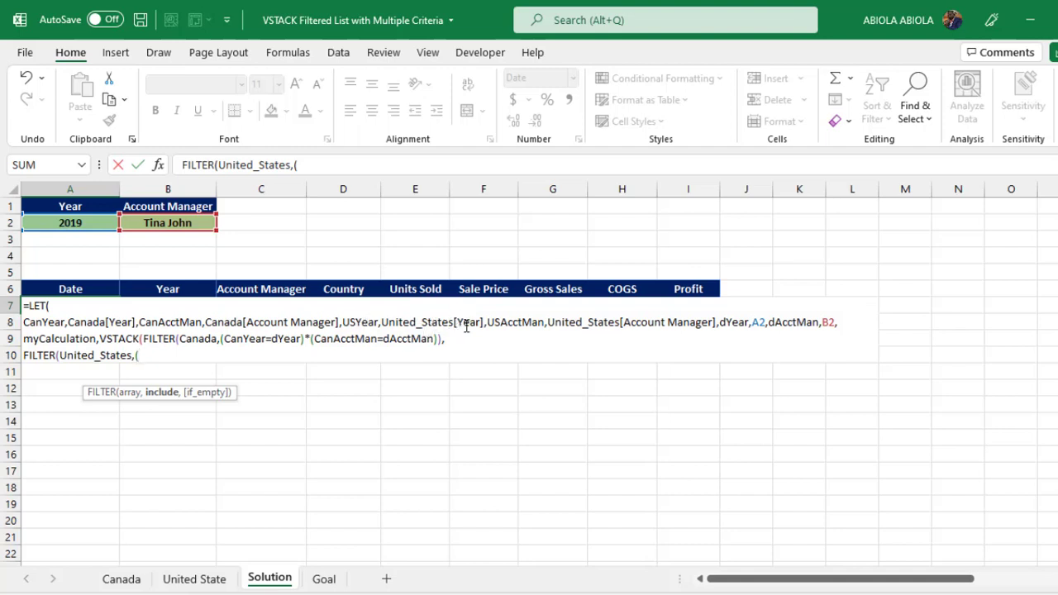
- Enter the year condition USYear=dYear in the United_States FILTER, followed by a multiplication sign
type("usy")
key("Tab")
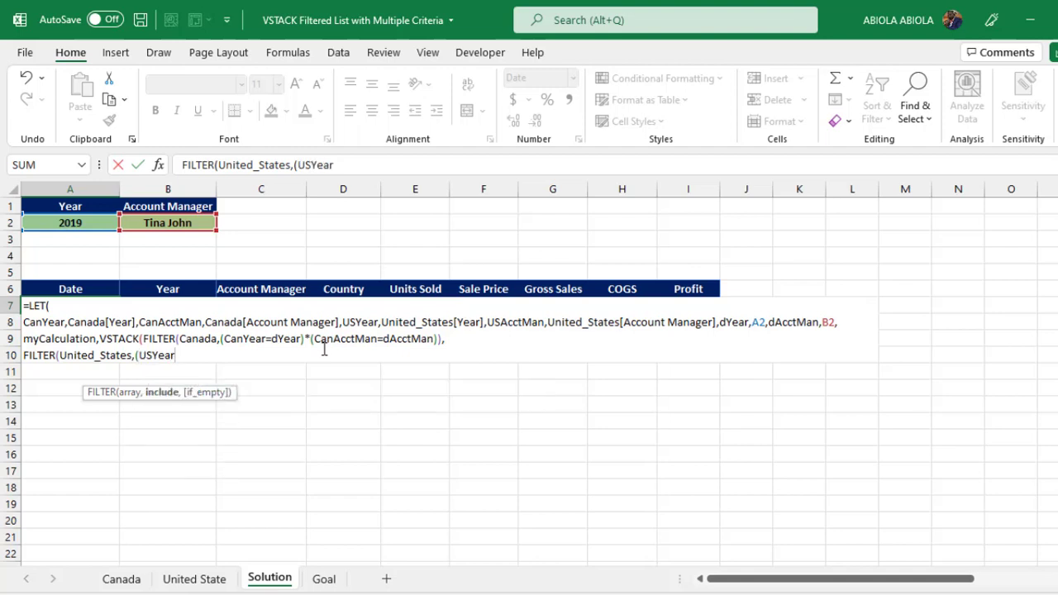
type("=dy")
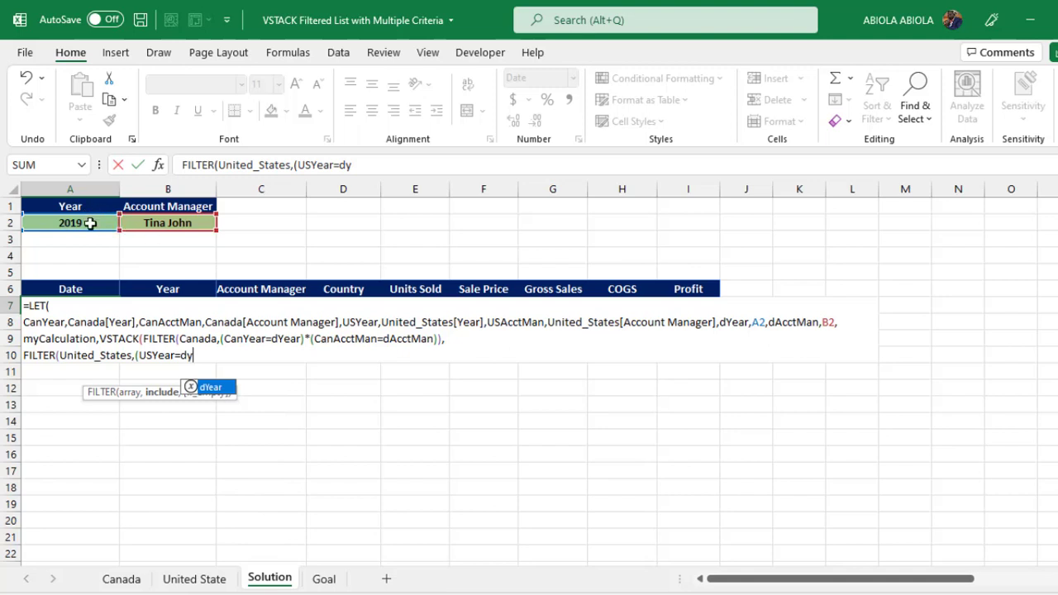
key("Tab")
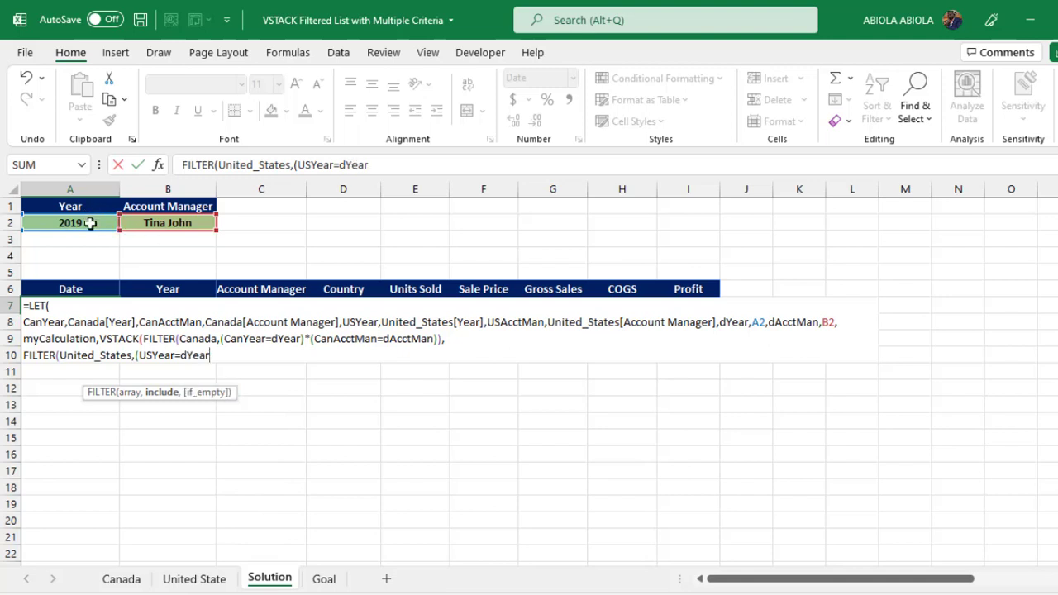
type(")*")
- Add the account manager condition (USAcctMan=dAcctMan) to the United_States FILTER and close that function
type(" (")
type("us")
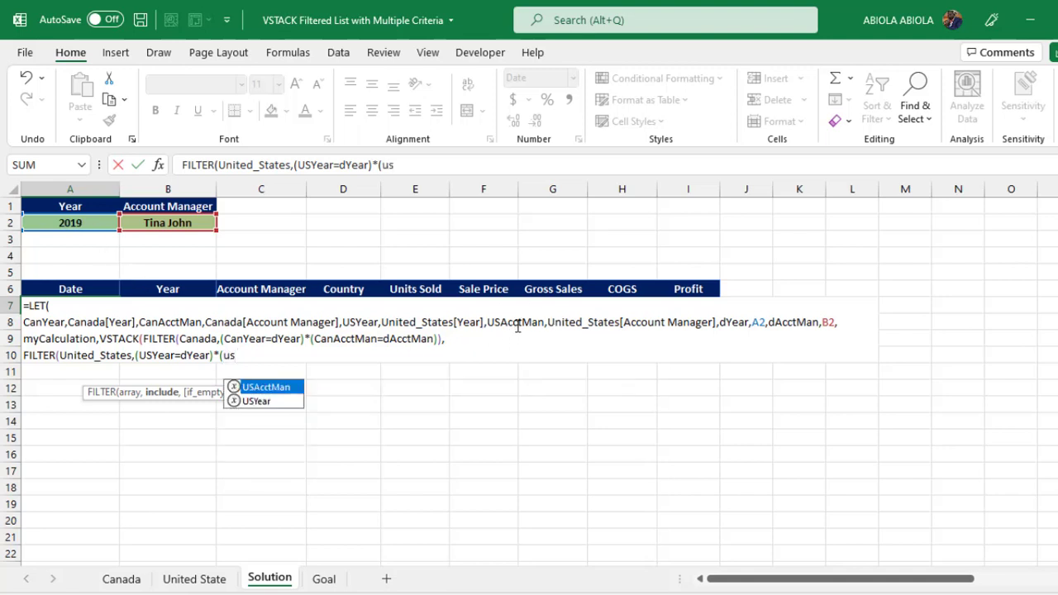
key("Tab")
type("=d")
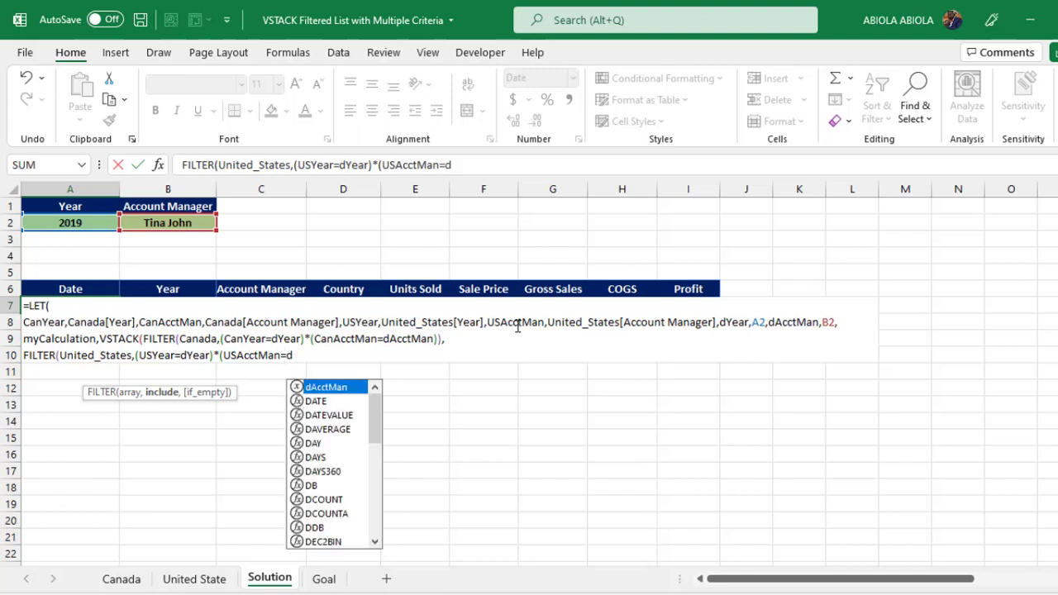
type("a")
key("Tab")
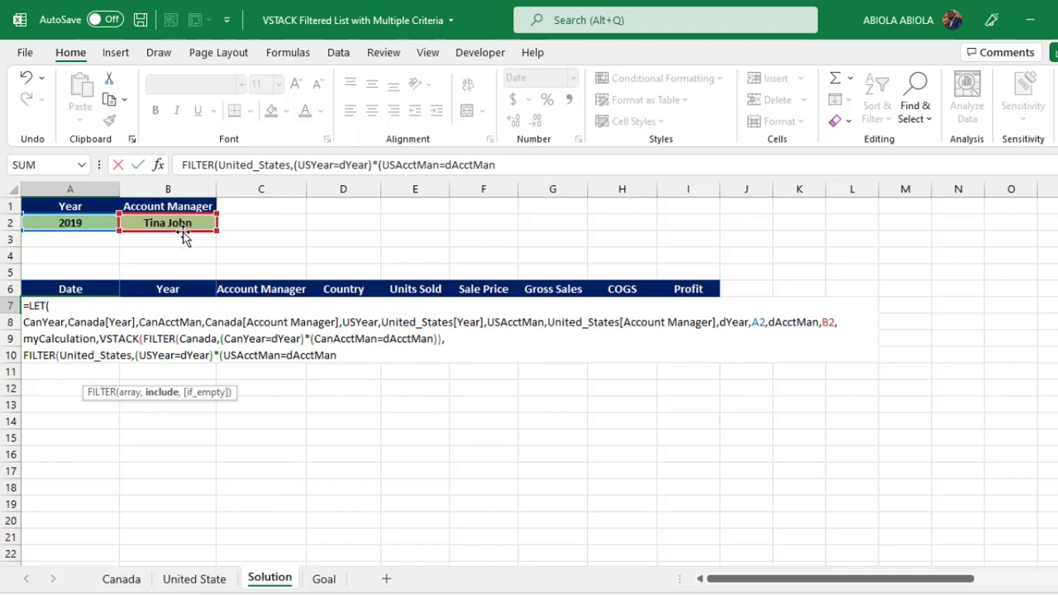
type("))")
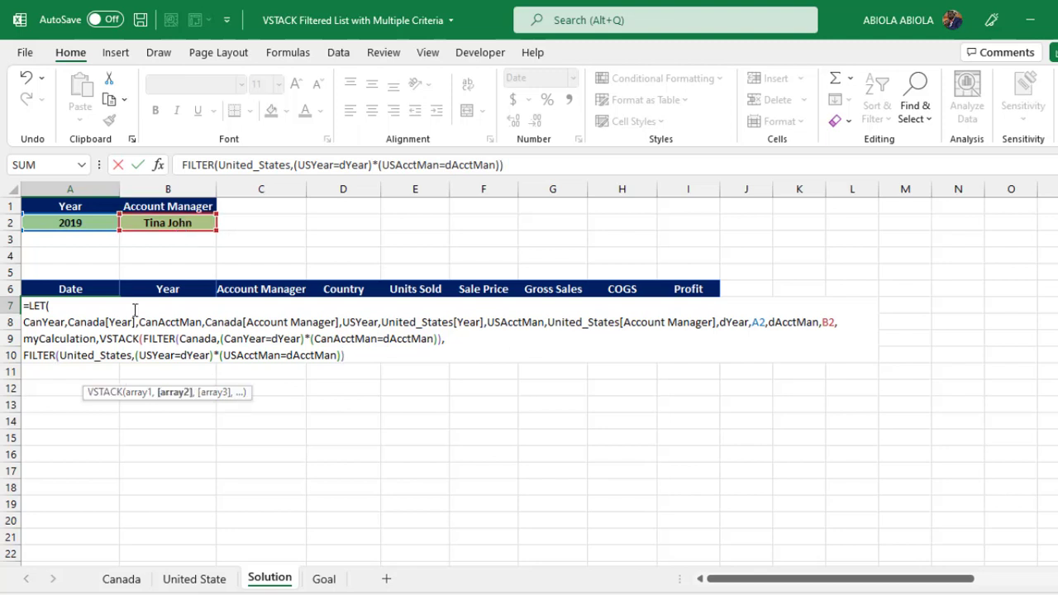
- Check which FILTER expressions form the array1 and array2 arguments of VSTACK, and close the VSTACK function
left_click(138, 394)
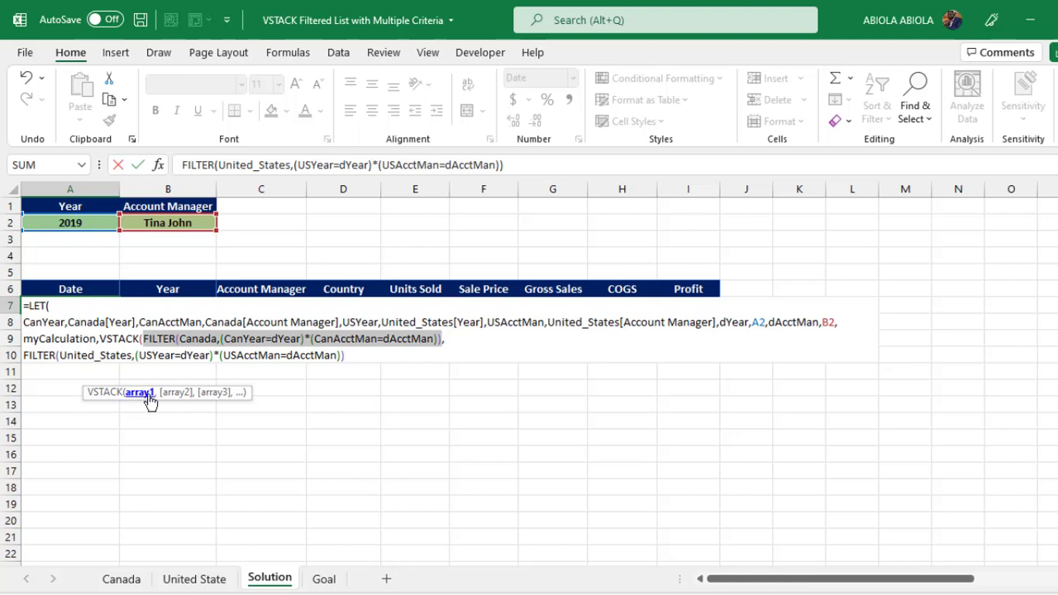
left_click(176, 393)
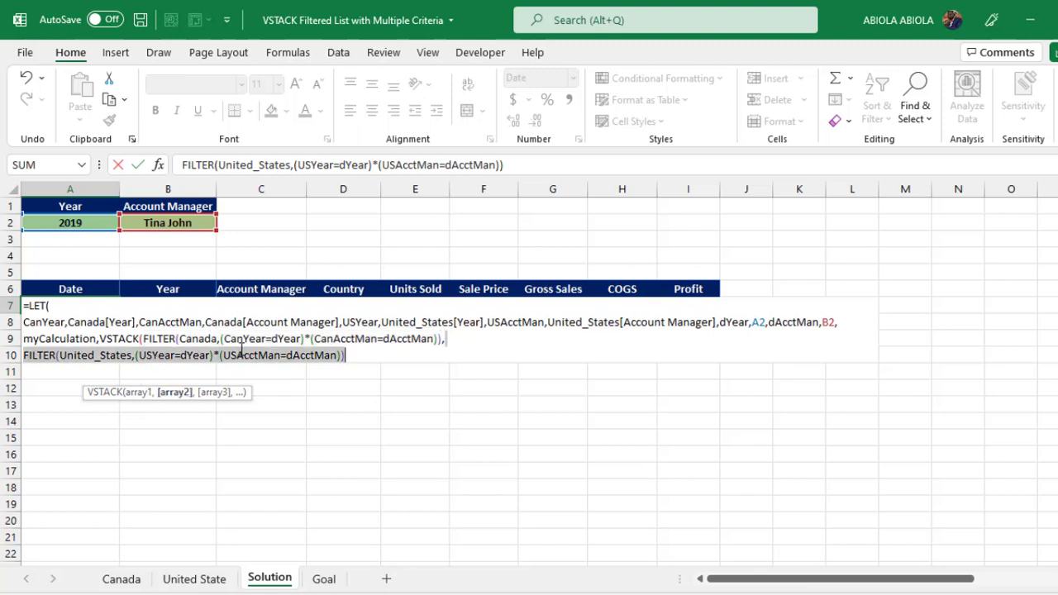
left_click(142, 394)
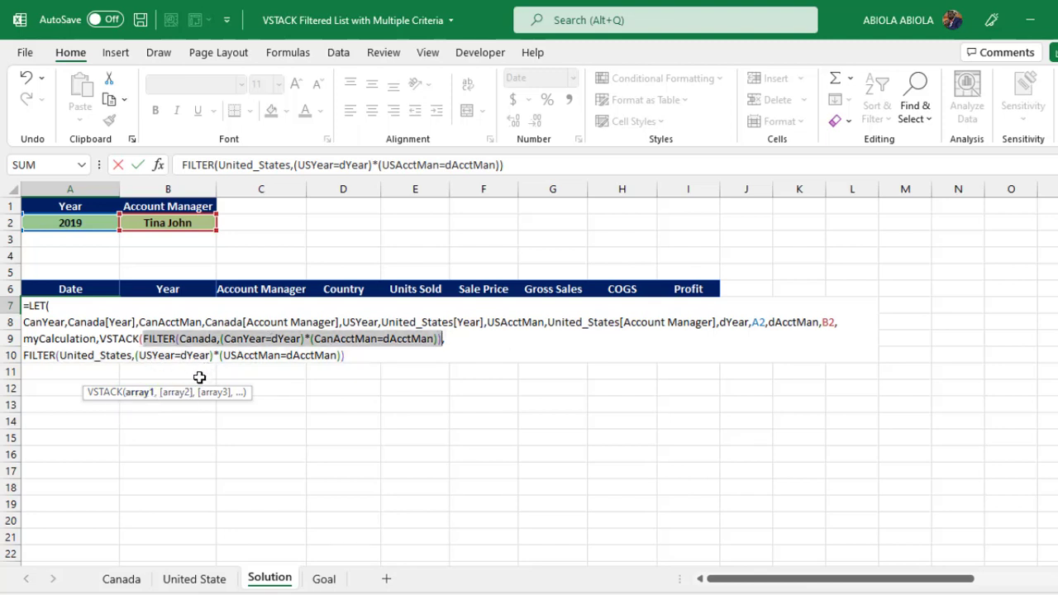
left_click(180, 394)
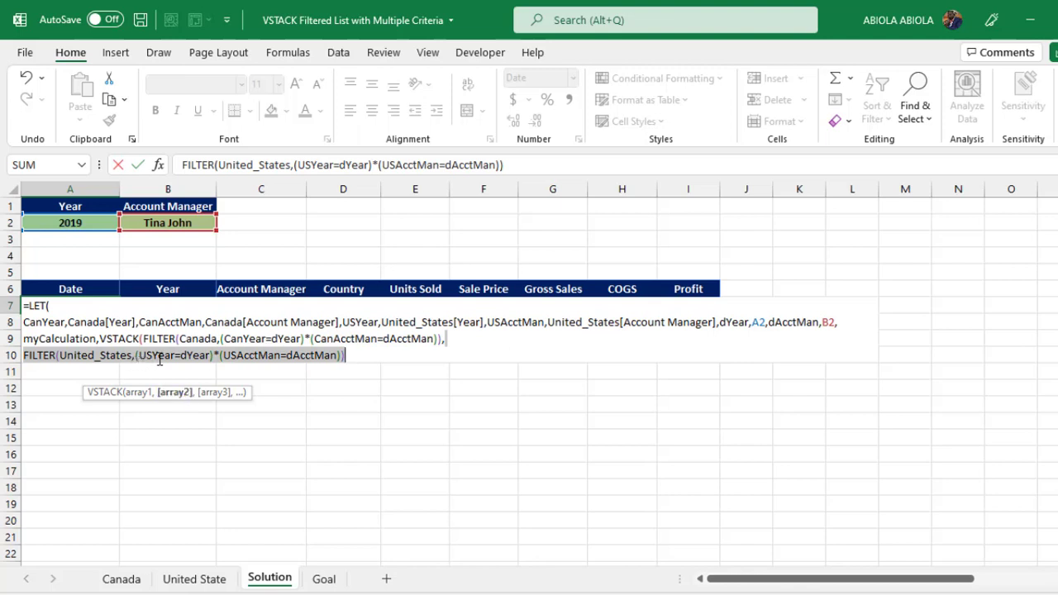
left_click(359, 356)
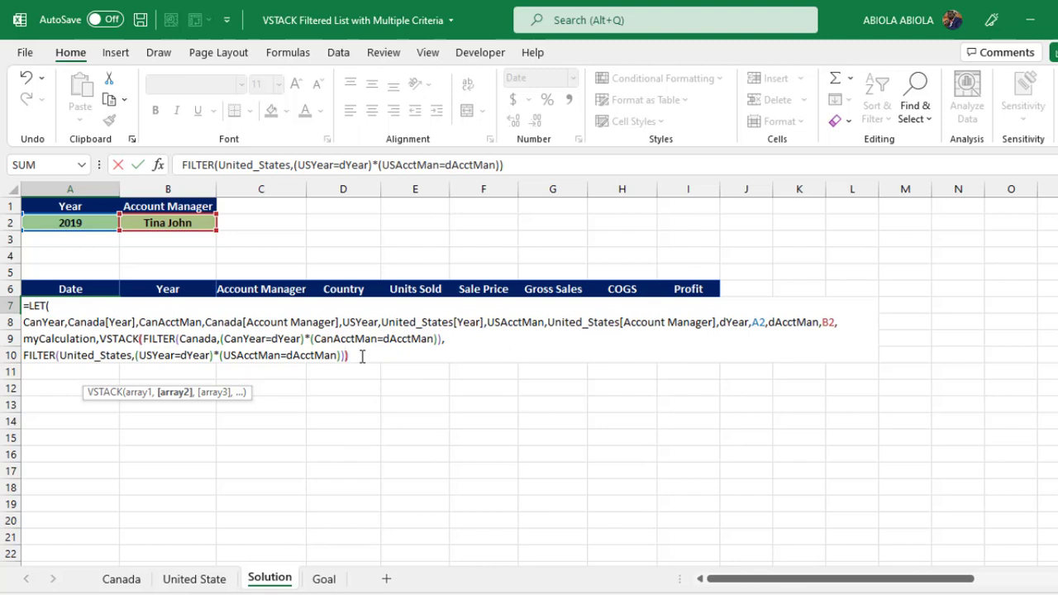
type(")")
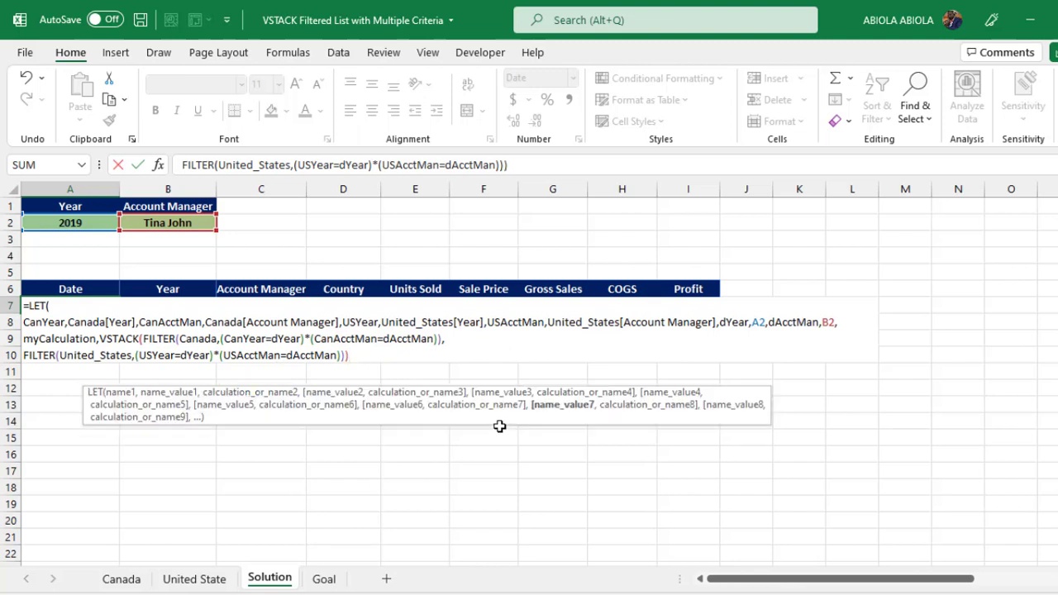
- Enter myCalculation on a new line as the final calculation of the LET formula
type(",")
key("alt+Return")
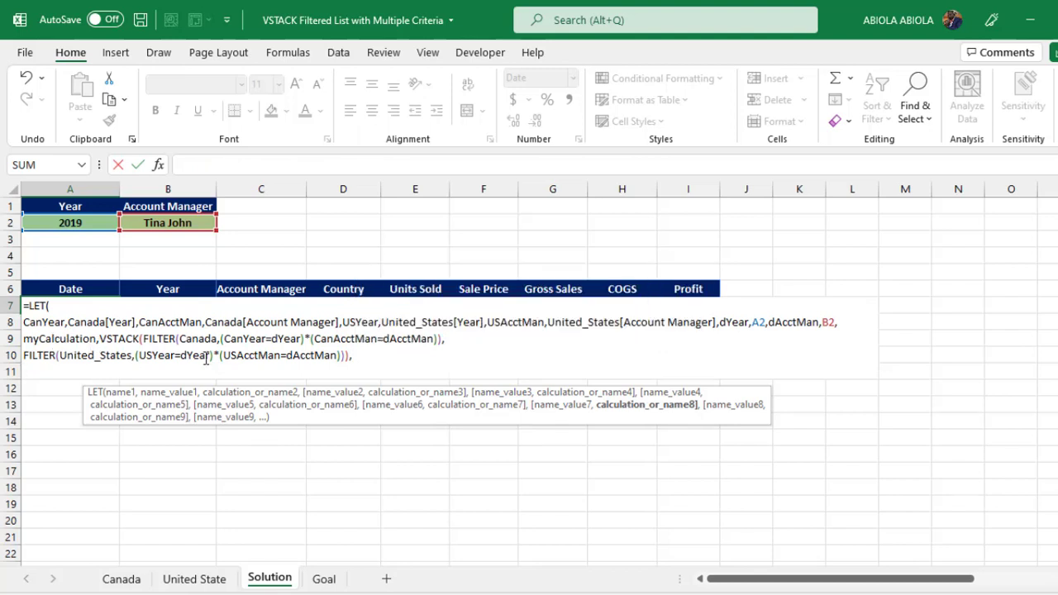
type("my")
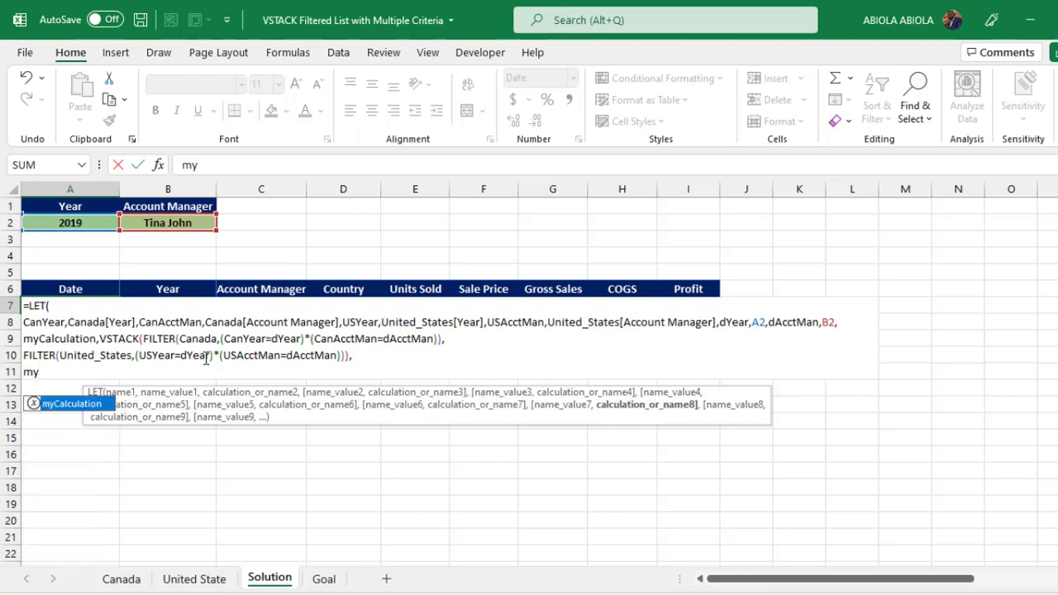
key("Tab")
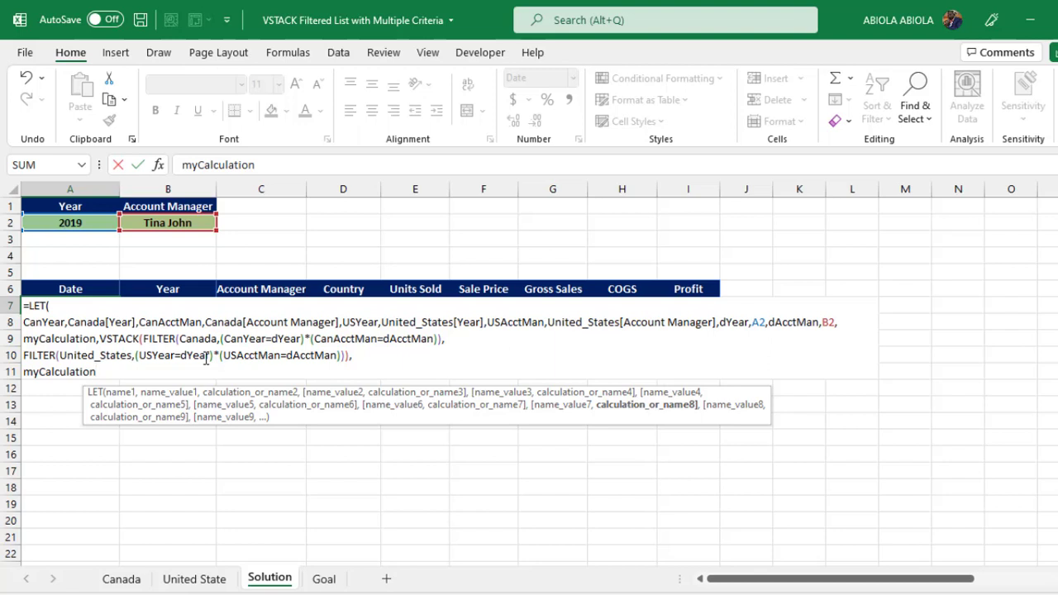
- Close the LET function with its final parenthesis and commit the formula in A7
type(")")
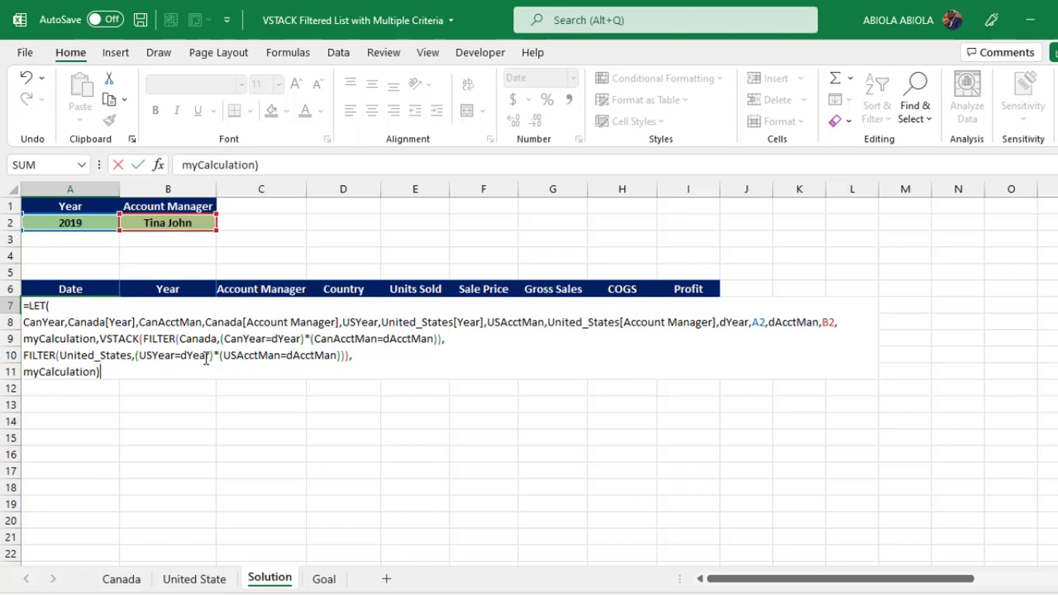
key("ctrl+Return")
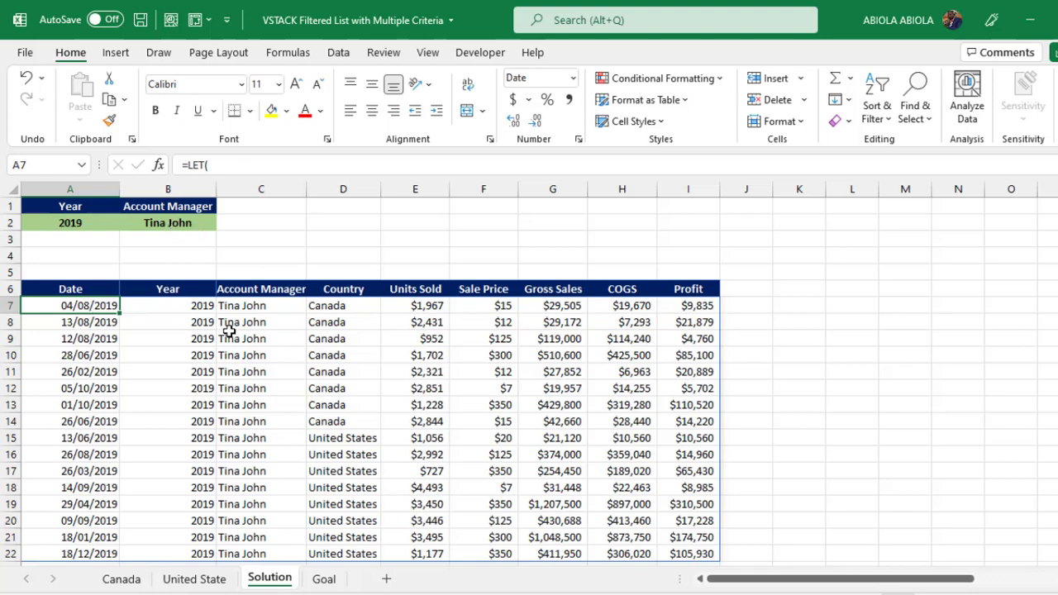
- Check the Account Manager and Year columns of the spilled results against the criteria in A2 and B2
left_click_drag(251, 307, 248, 472)
key("ctrl+Up")
key("ctrl+Up")
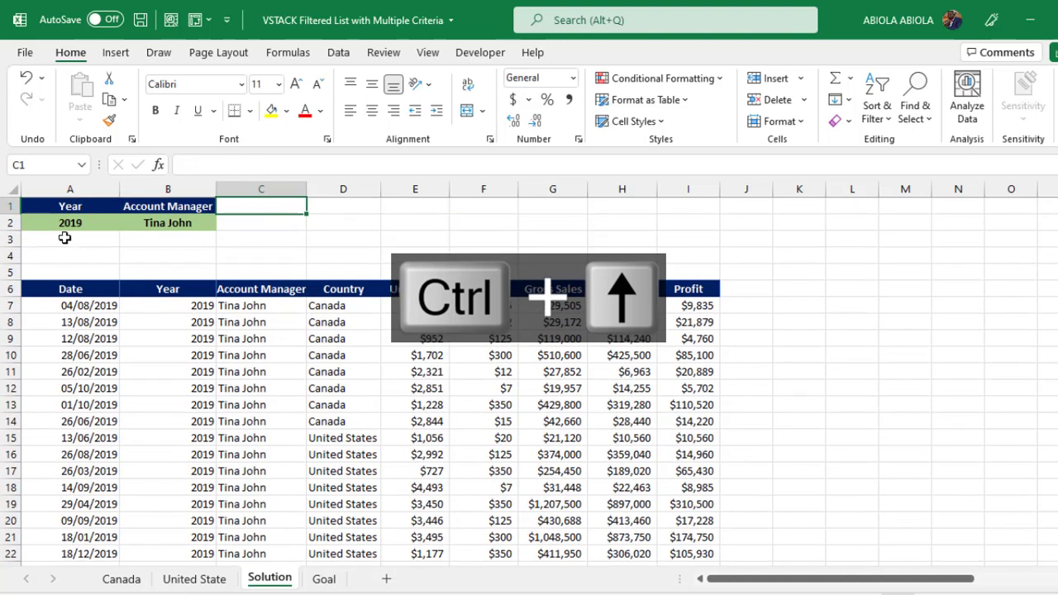
left_click_drag(179, 309, 201, 521)
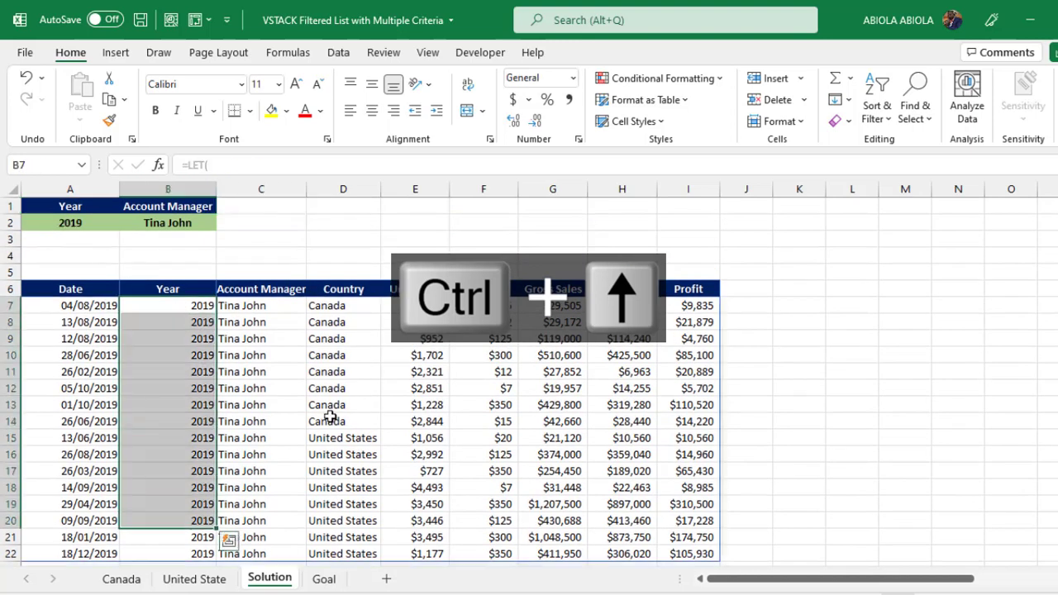
- Examine the Canada records in A7:I14 and the United States records stacked below them in A15:I22
left_click_drag(78, 306, 696, 424)
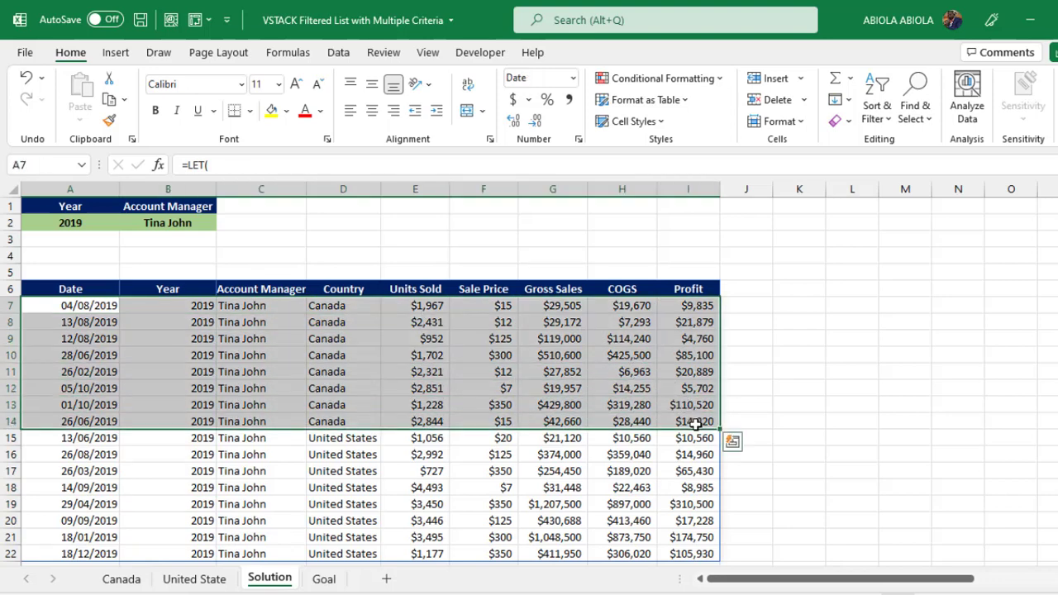
left_click_drag(55, 439, 690, 551)
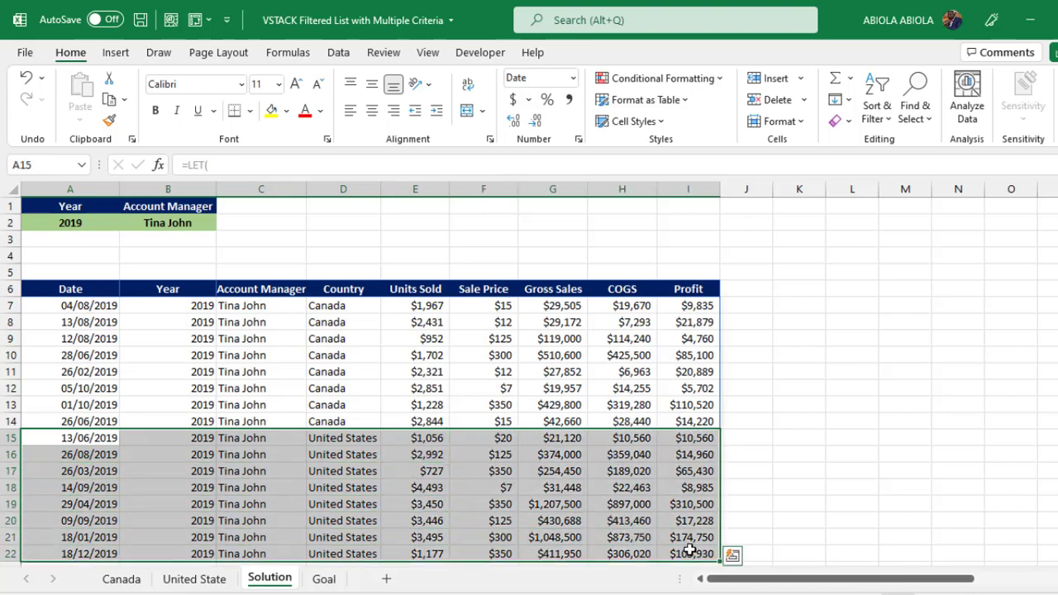
left_click(468, 407)
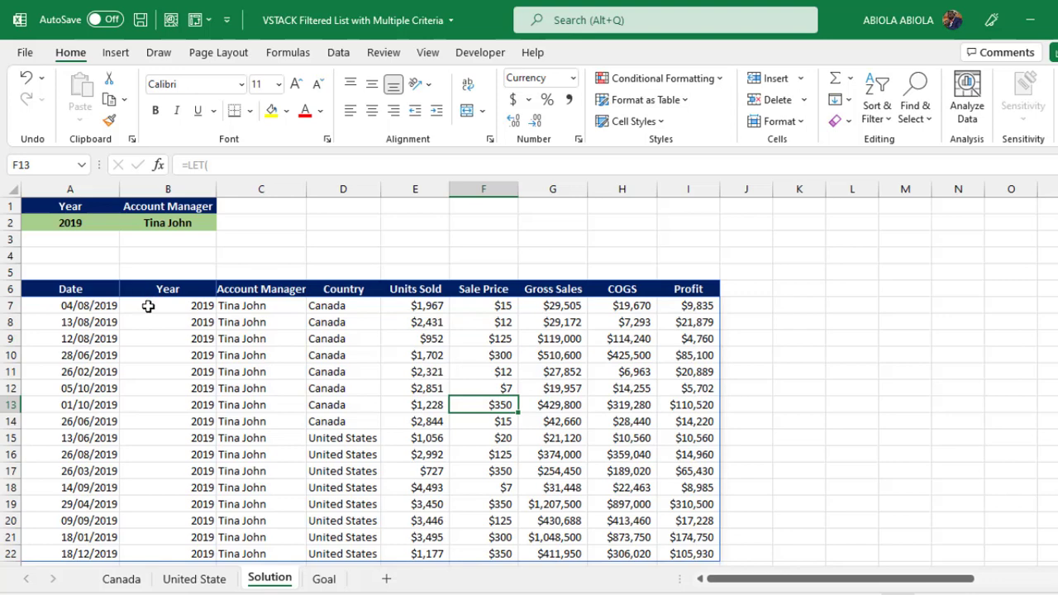
left_click_drag(93, 306, 680, 424)
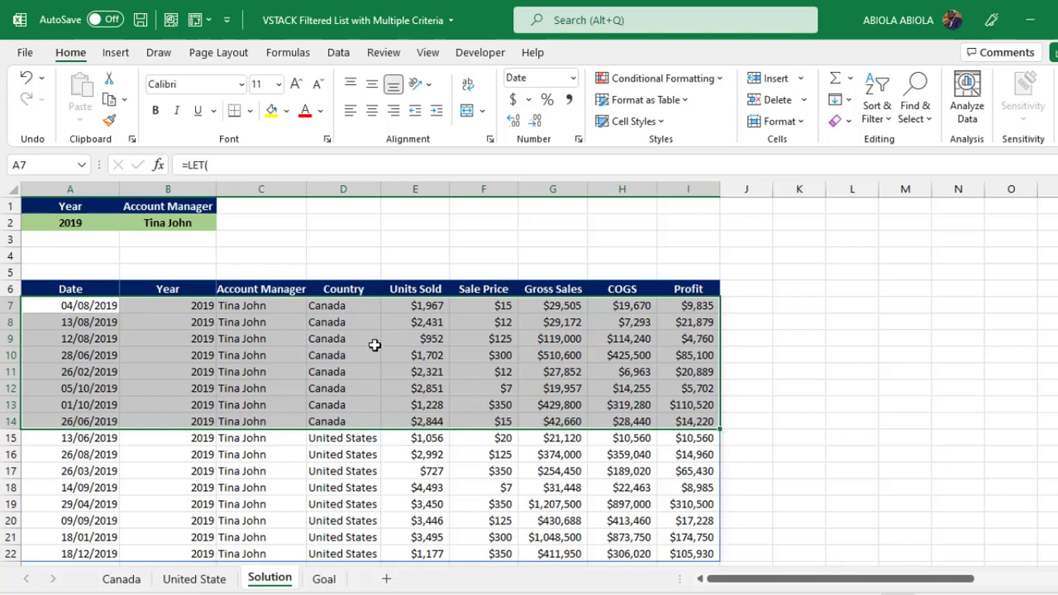
left_click_drag(81, 306, 683, 422)
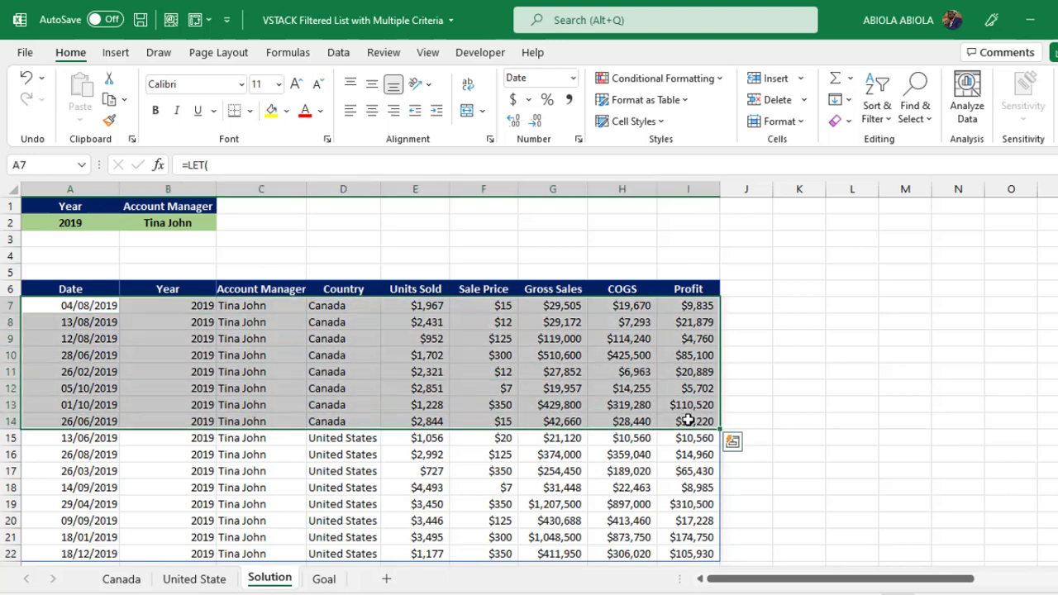
left_click_drag(50, 439, 687, 558)
- Choose a different account manager in B2 and check the Canada record in row 7 of the results
left_click(192, 219)
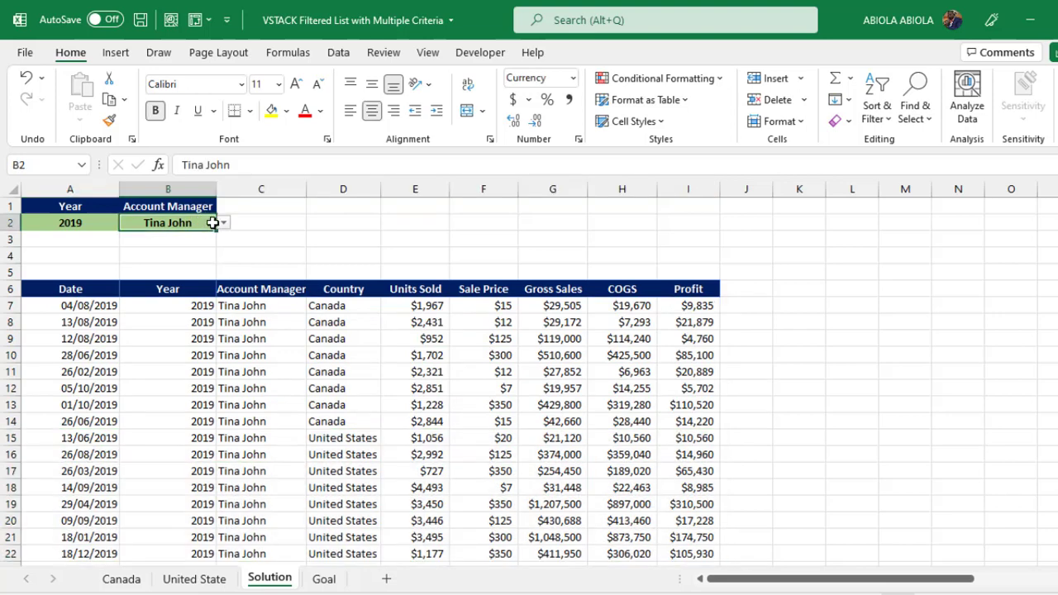
left_click(224, 224)
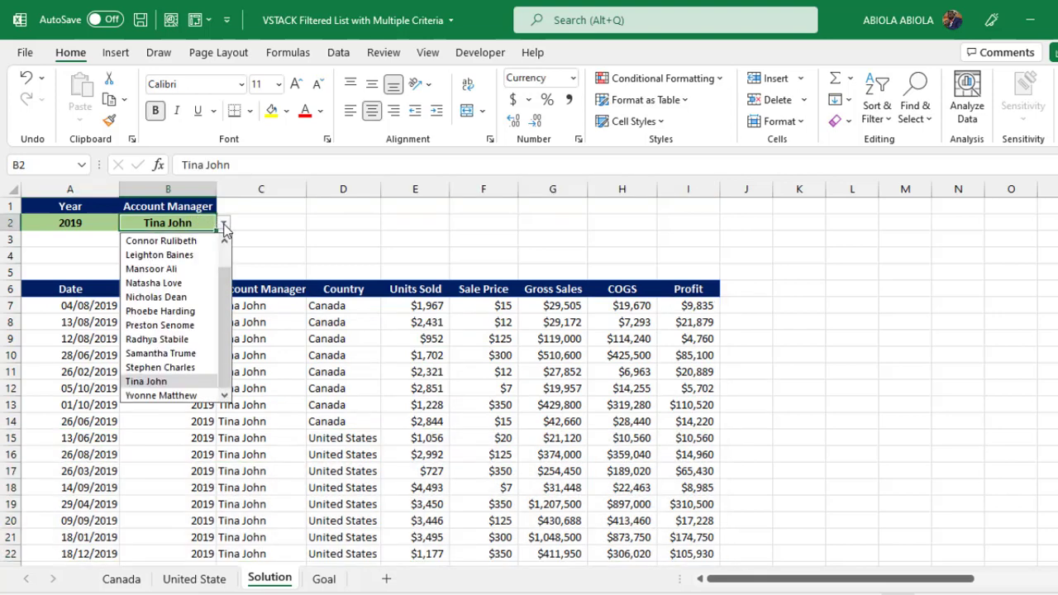
left_click(159, 284)
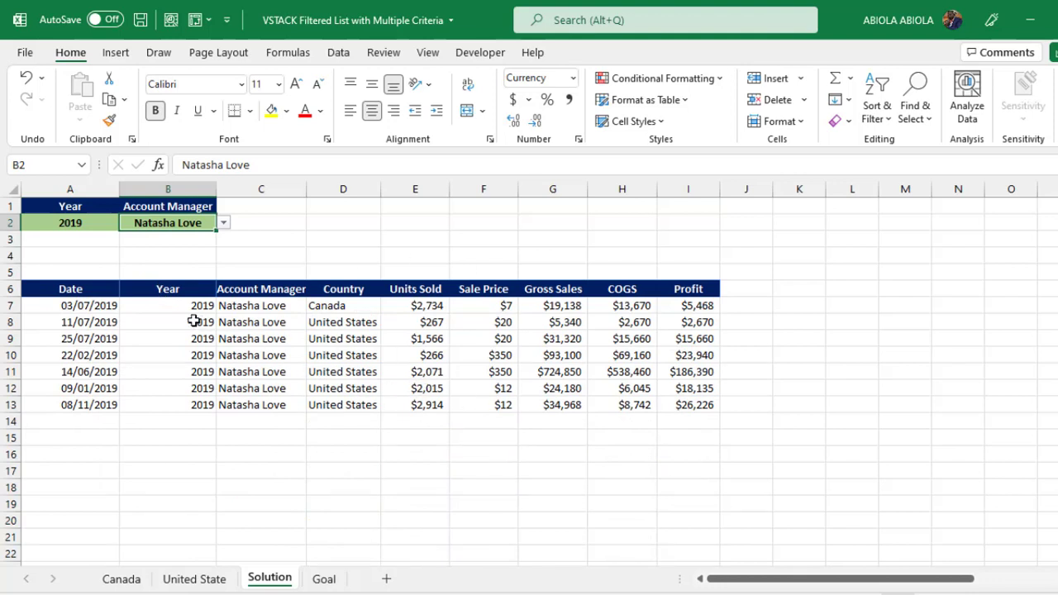
left_click_drag(78, 306, 695, 305)
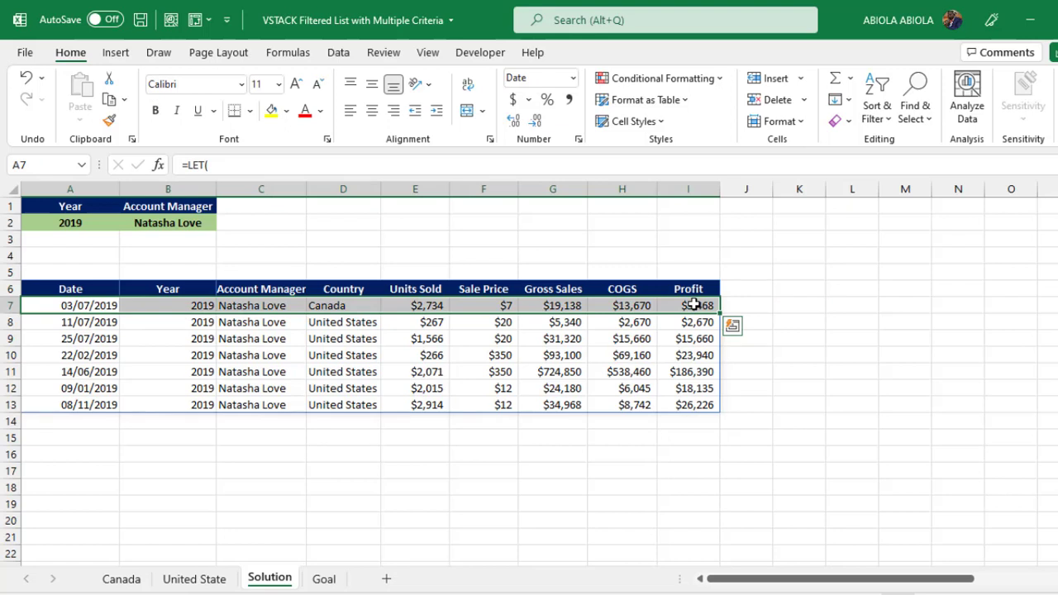
- Set the year in A2 to 2017 and check the Canada records in A7:I12
left_click(70, 221)
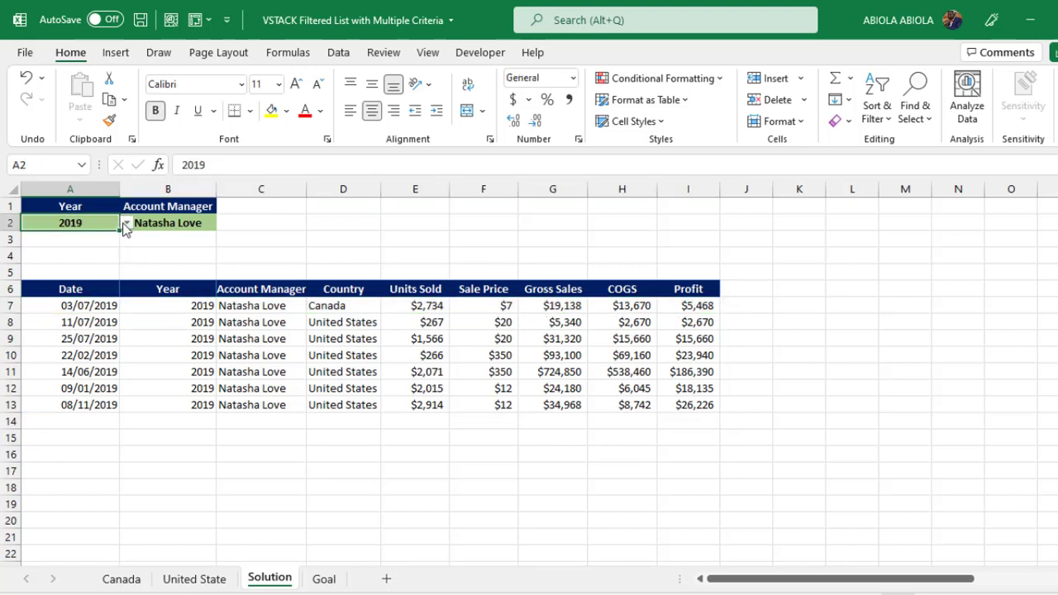
left_click(126, 224)
left_click(38, 272)
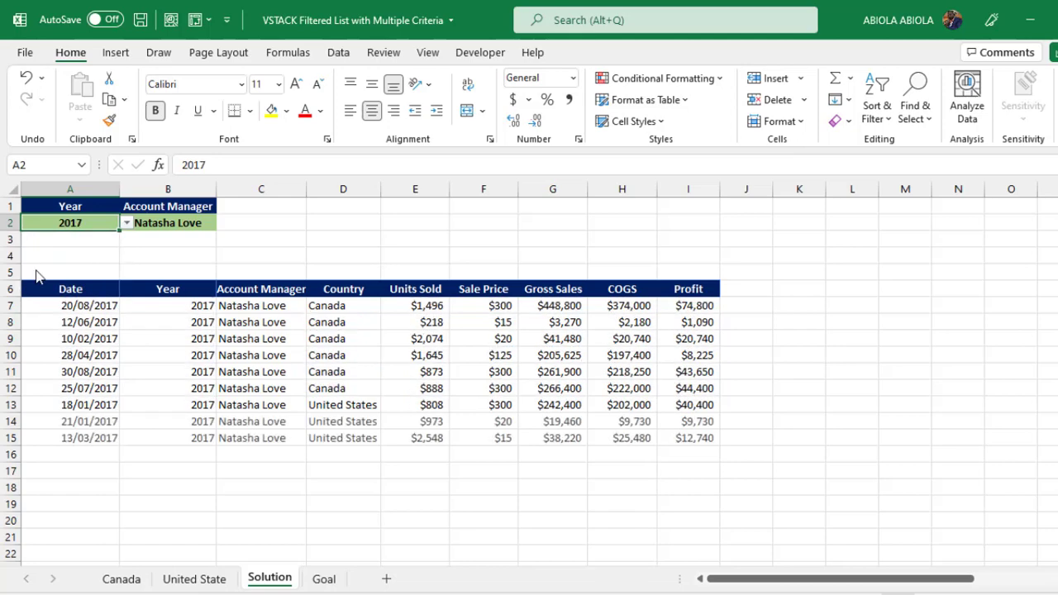
left_click(58, 308)
left_click_drag(66, 306, 720, 389)
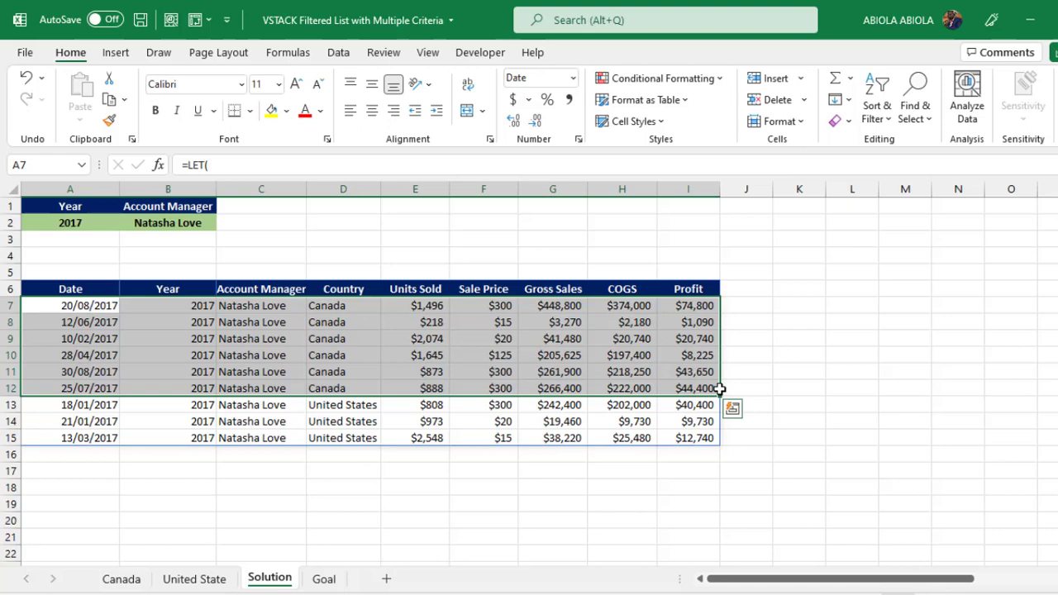
left_click(484, 391)
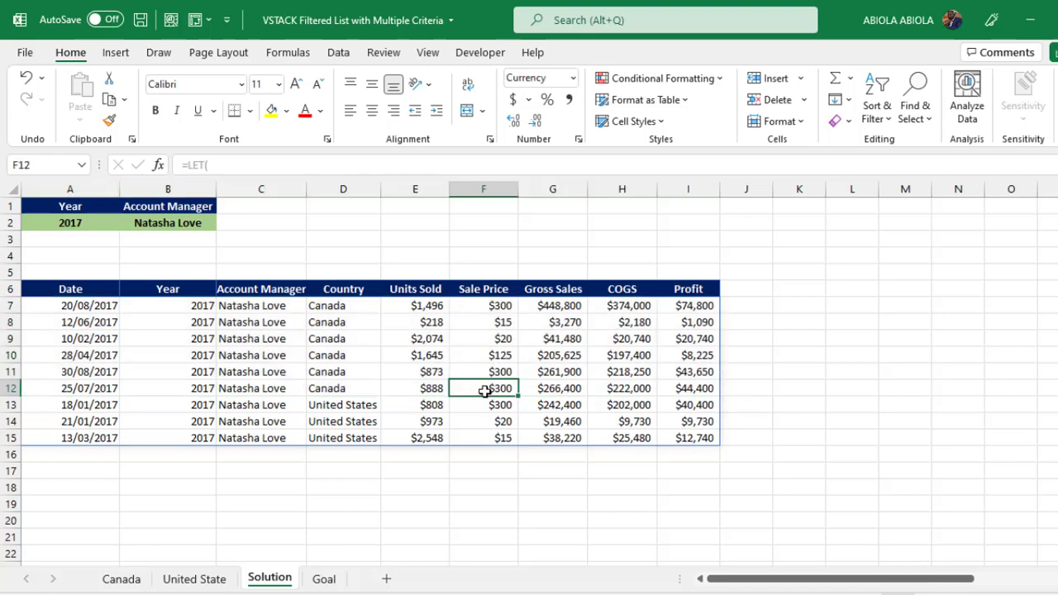